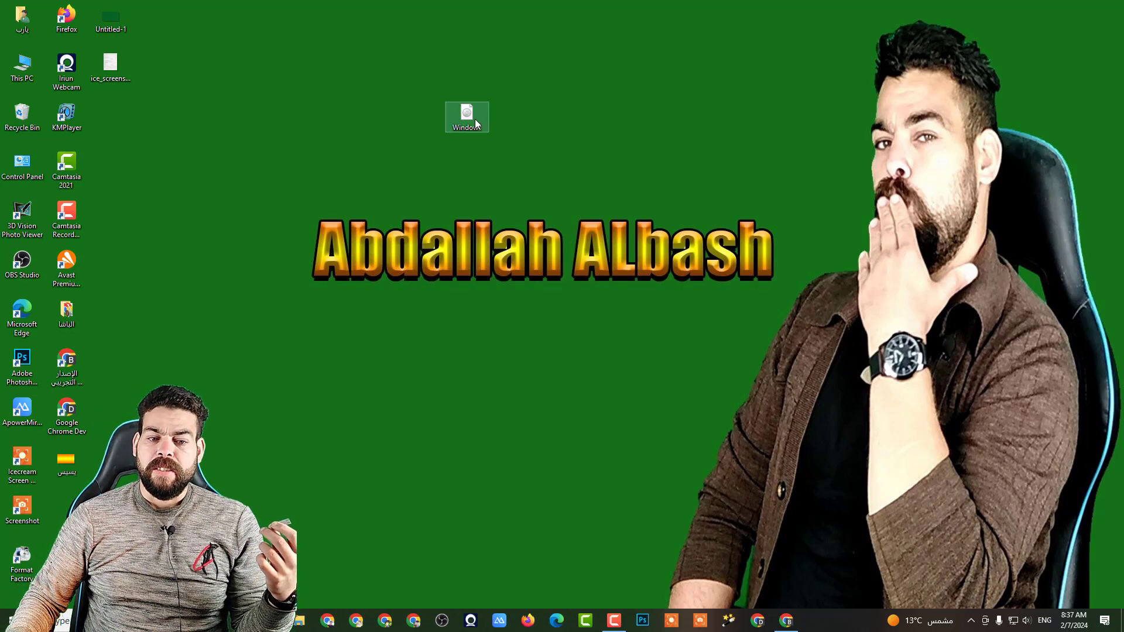
pyautogui.moveTo(476, 123); pyautogui.dragTo(528, 127)
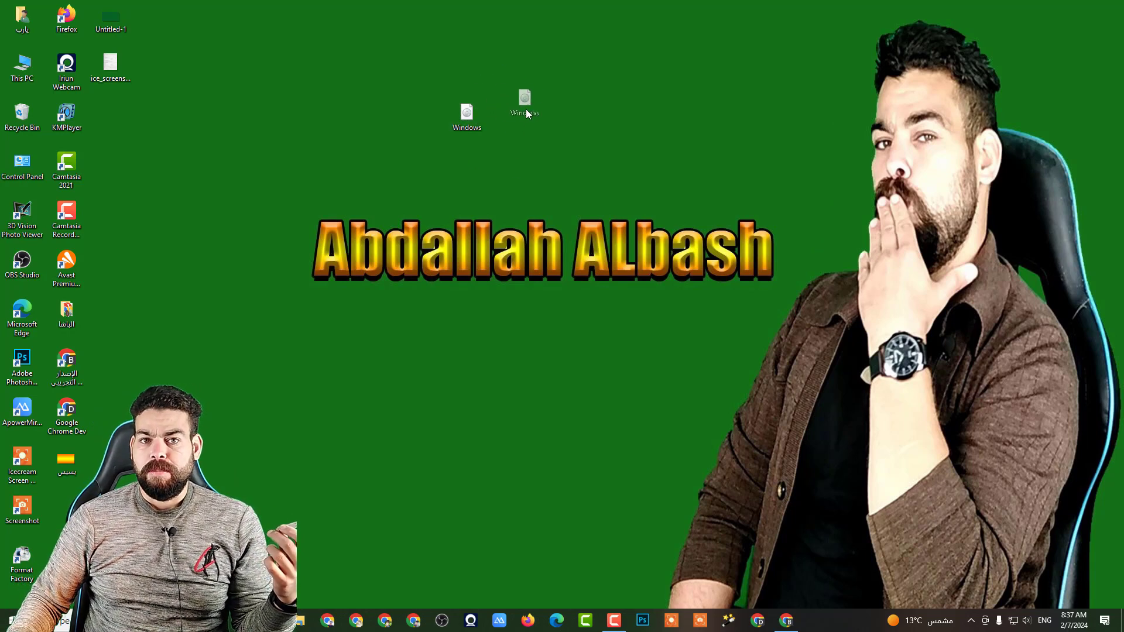
pyautogui.moveTo(522, 85); pyautogui.dragTo(572, 78)
pyautogui.moveTo(479, 109); pyautogui.dragTo(466, 88)
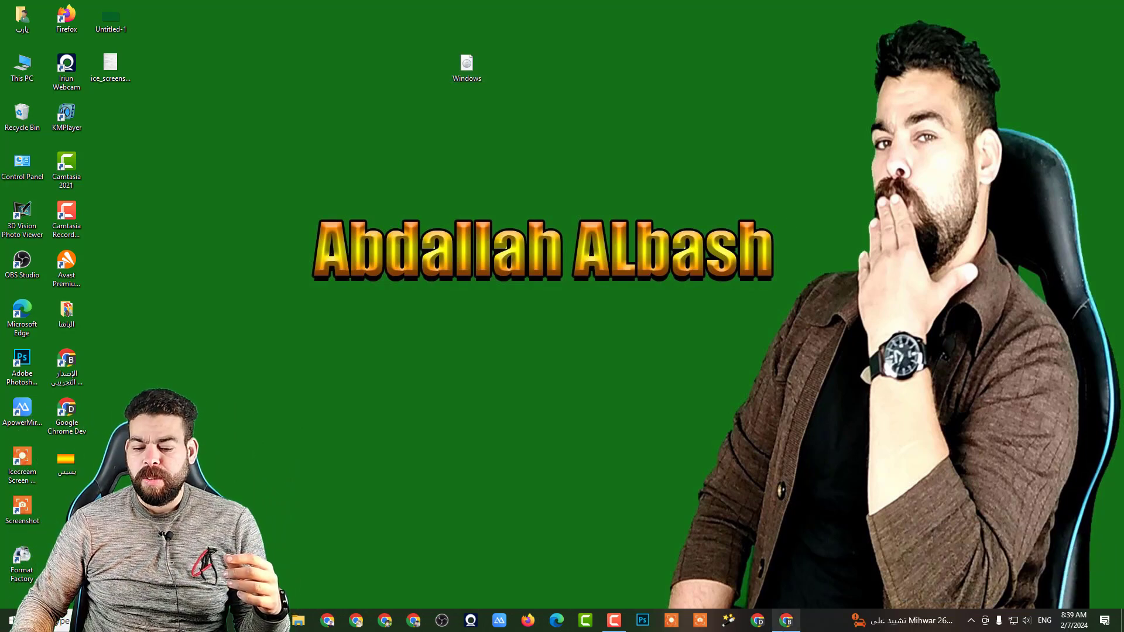
# Switch to Google Chrome, search Google for rufus and open the official rufus.ie website
pyautogui.click(786, 621)
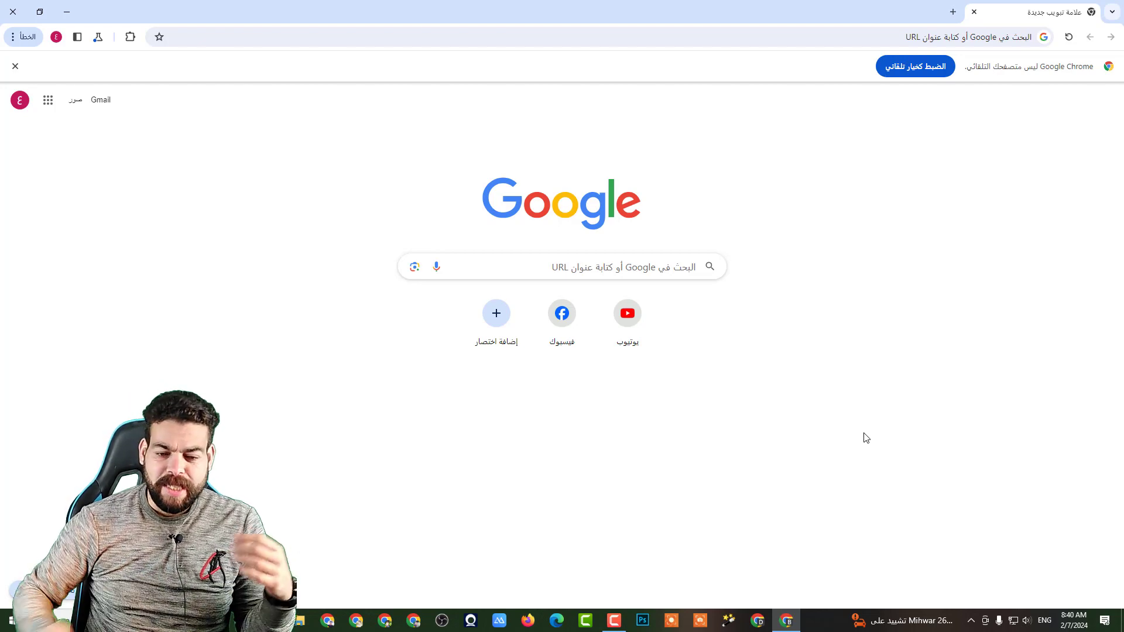
pyautogui.click(667, 267)
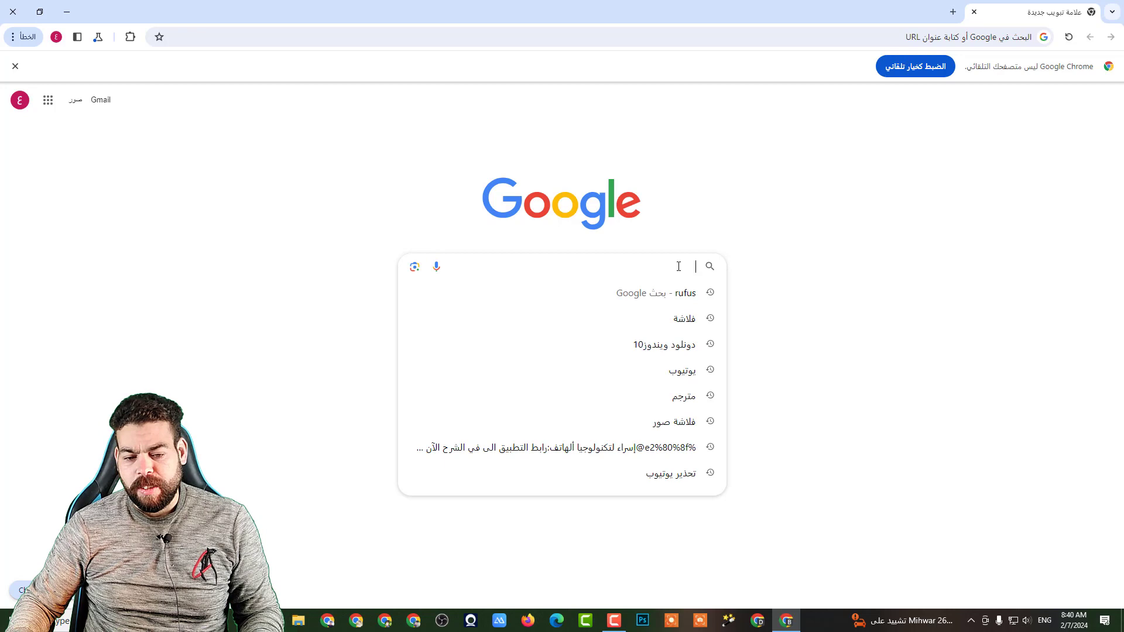
pyautogui.click(681, 296)
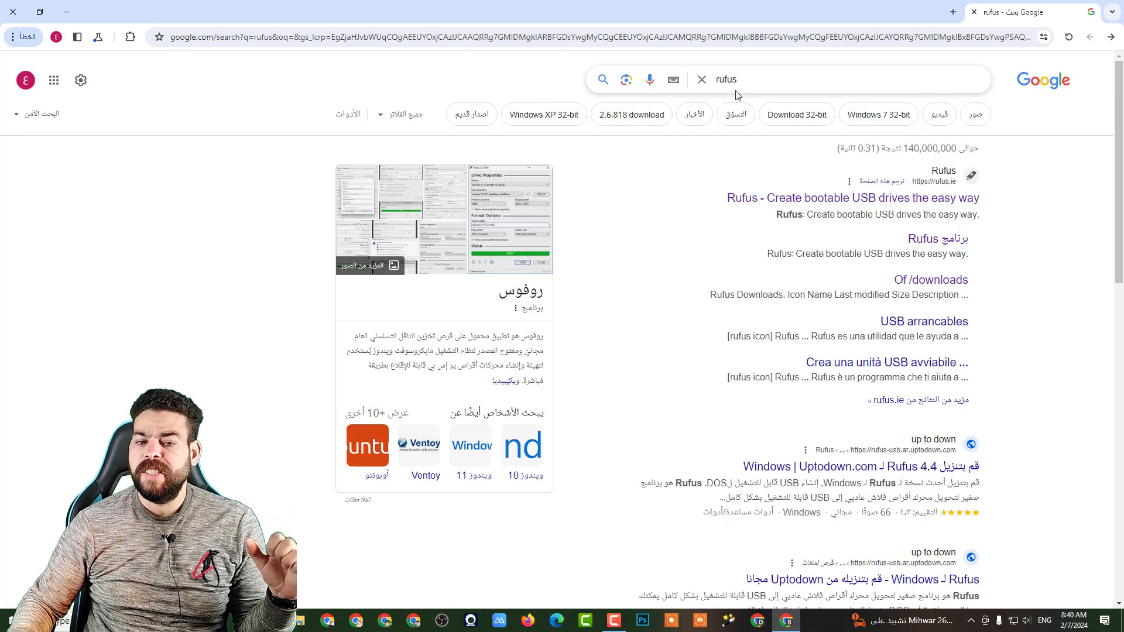
pyautogui.doubleClick(729, 79)
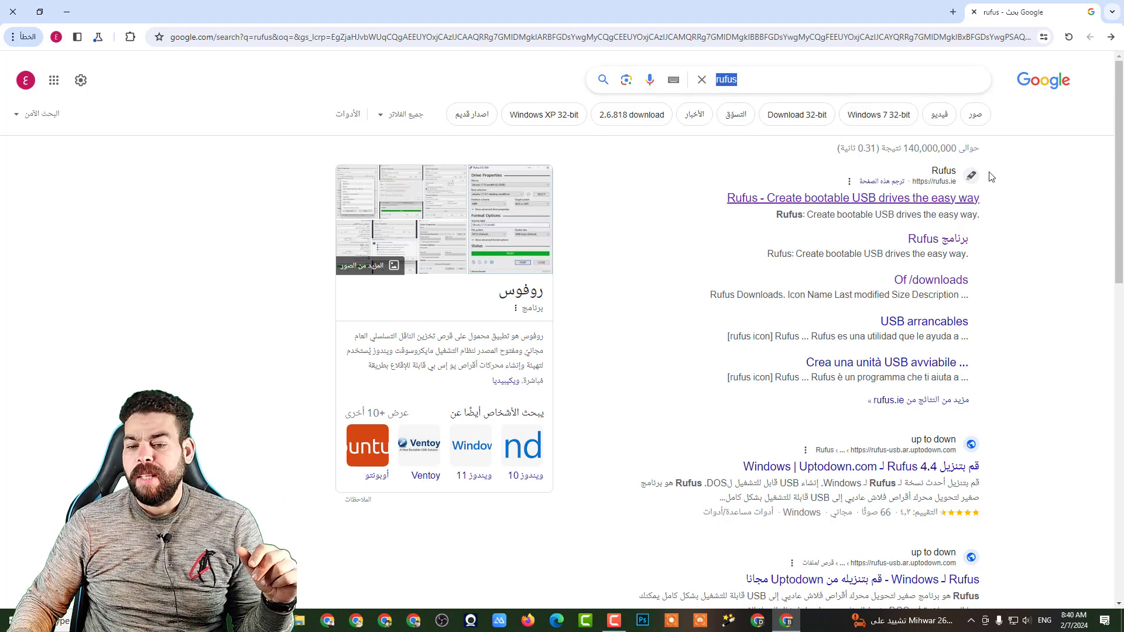
pyautogui.click(817, 202)
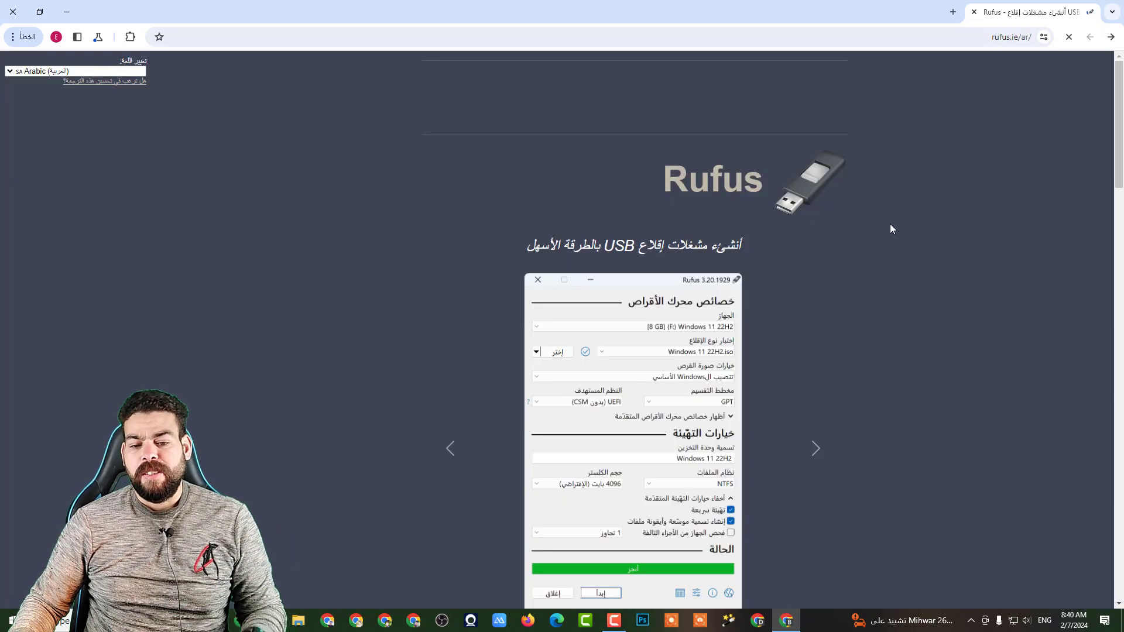
# Download rufus-4.4.exe from the latest releases on the Rufus page, closing the advertisement
pyautogui.scroll(-6, 848, 253)
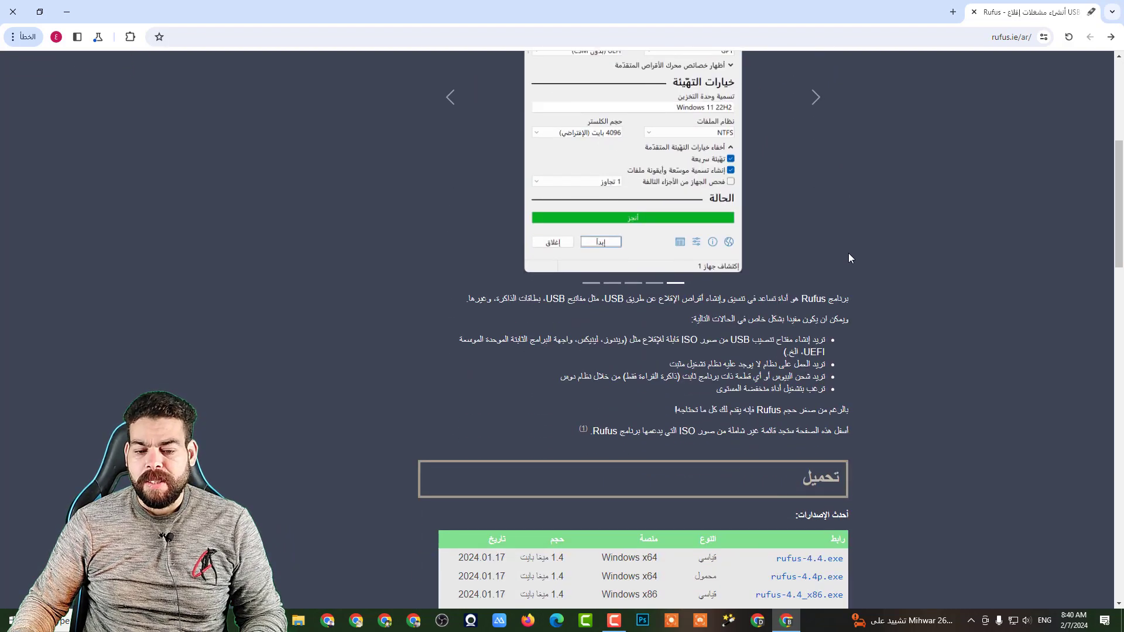
pyautogui.scroll(-5, 848, 256)
pyautogui.scroll(-1, 837, 254)
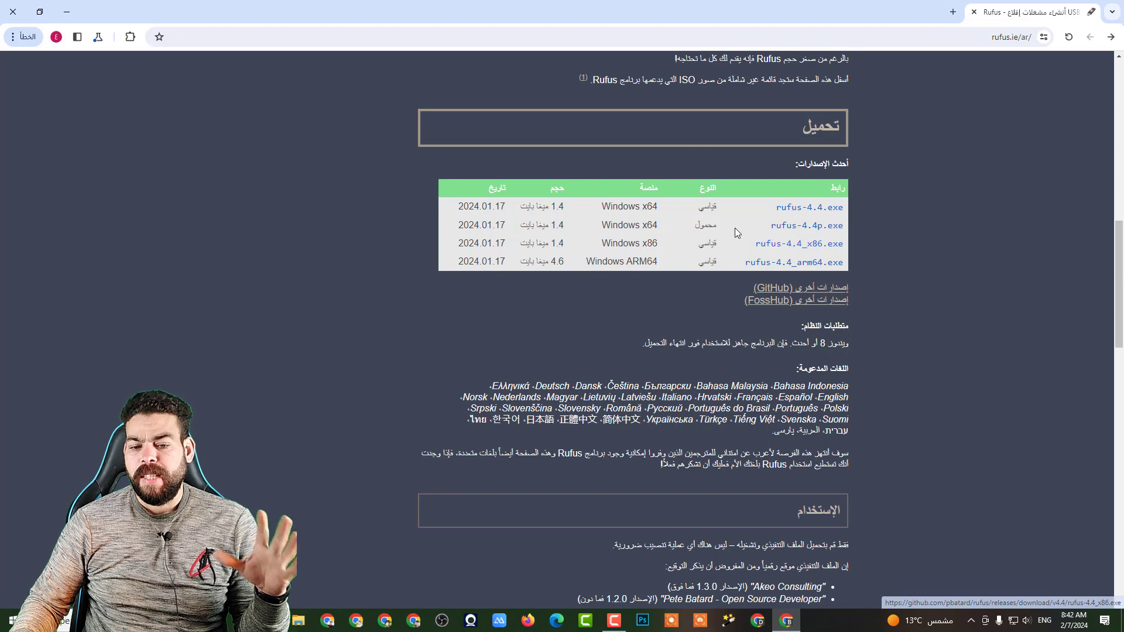
pyautogui.click(816, 208)
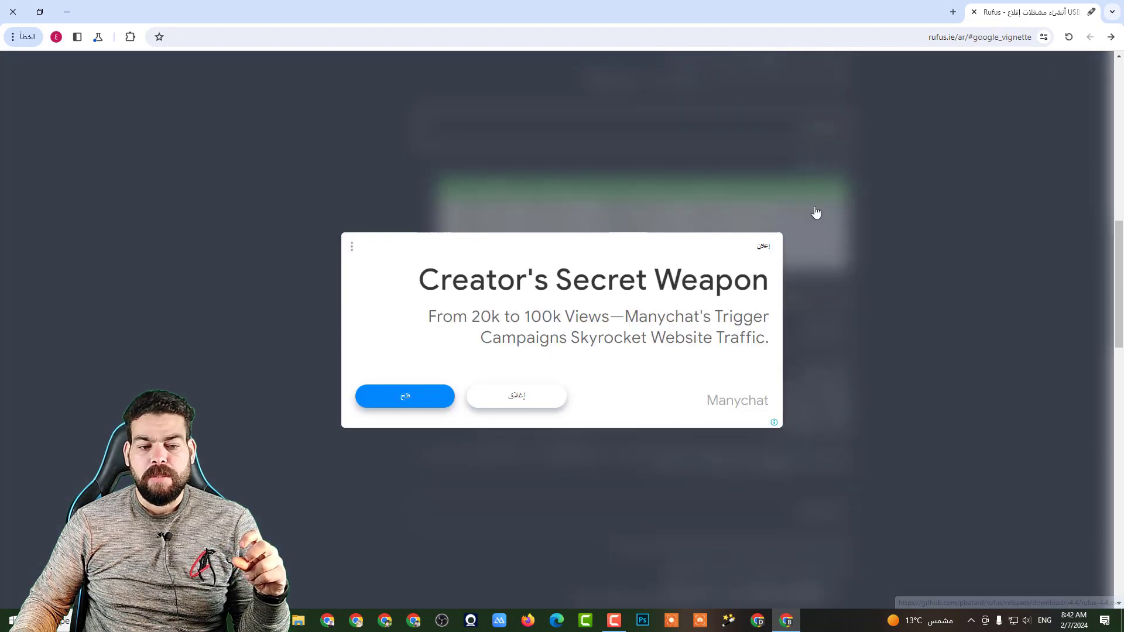
pyautogui.click(542, 398)
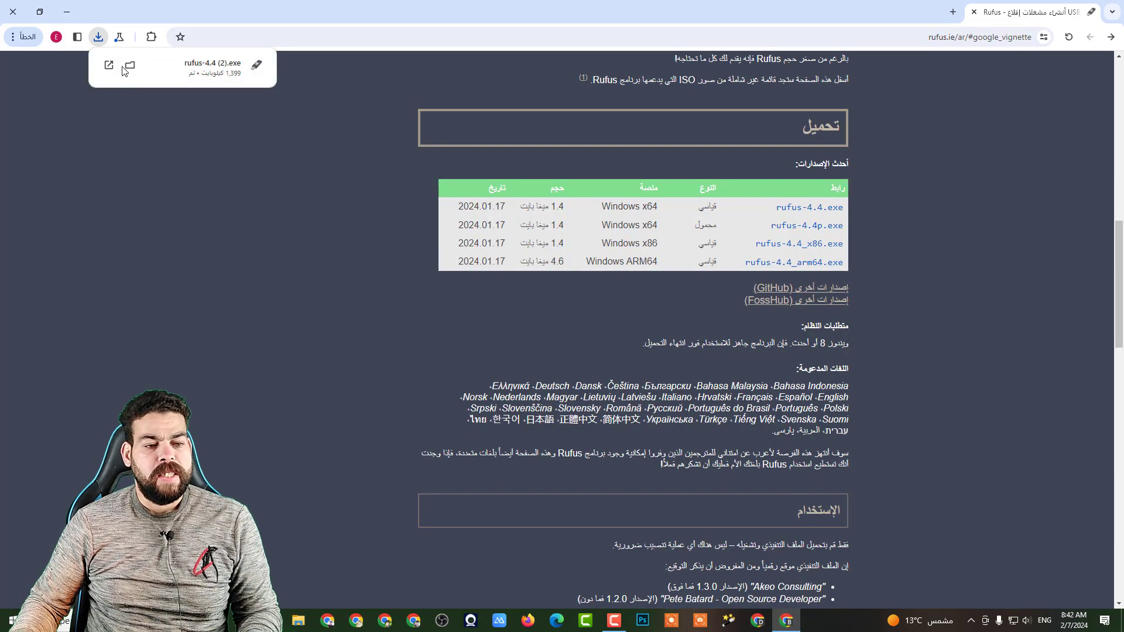
# Run the downloaded Rufus executable with the browser minimized and set the program's interface language to Arabic
pyautogui.click(234, 69)
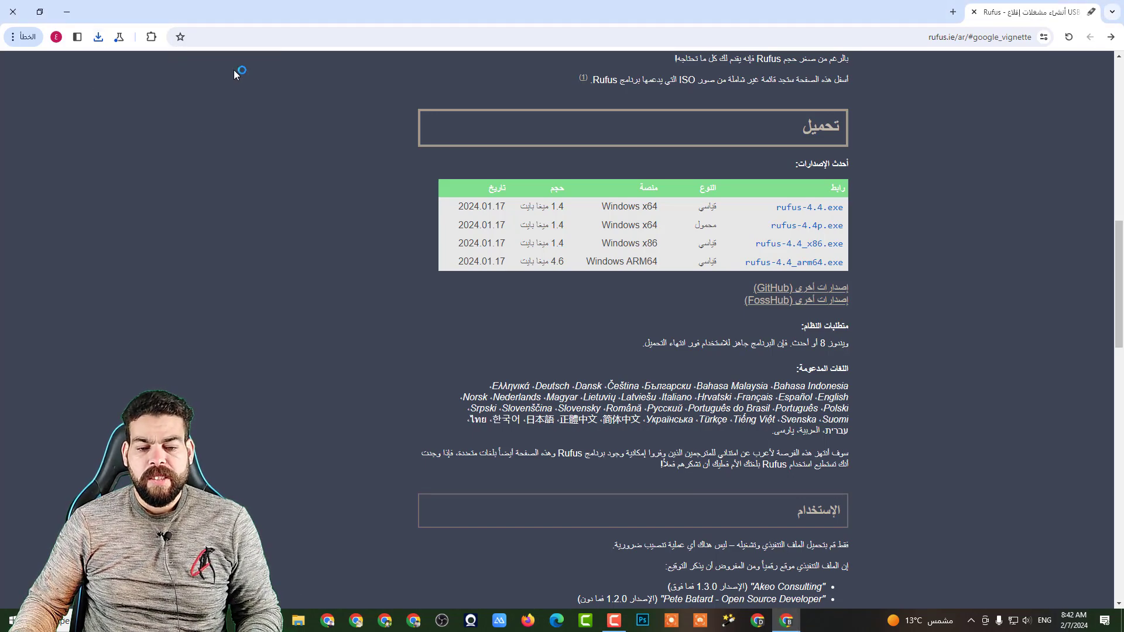
pyautogui.click(67, 11)
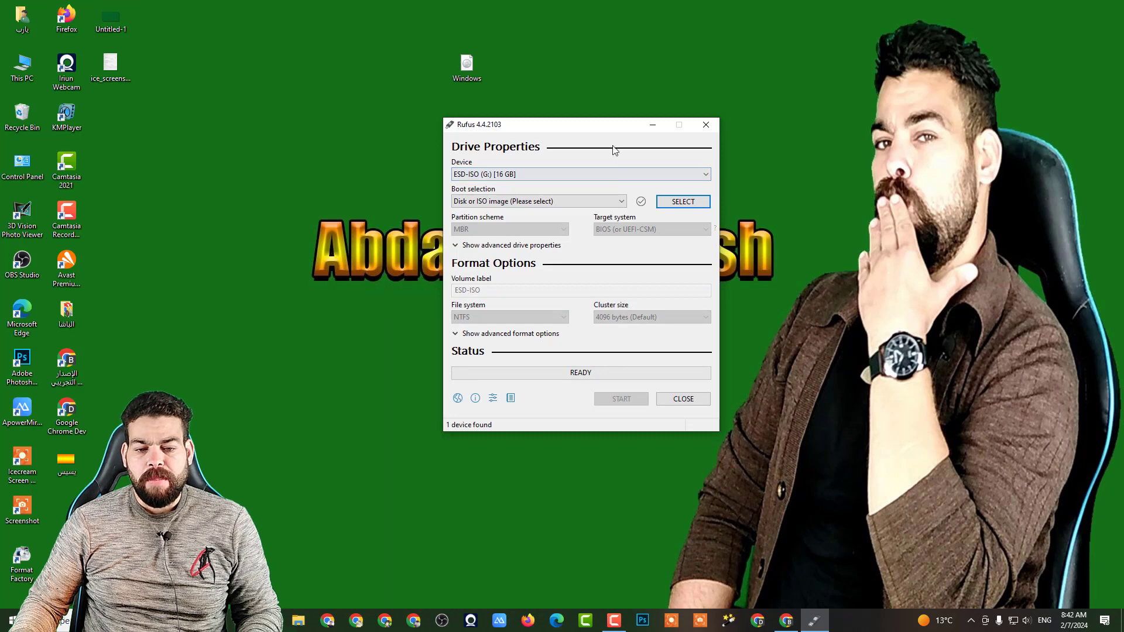
pyautogui.moveTo(598, 126); pyautogui.dragTo(611, 59)
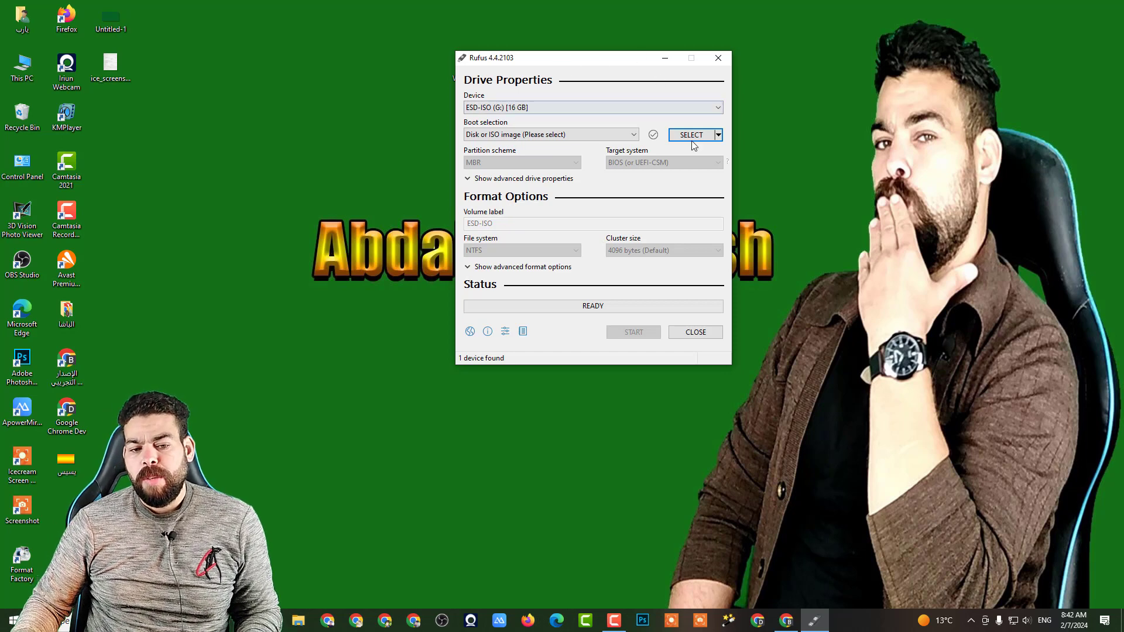
pyautogui.click(471, 333)
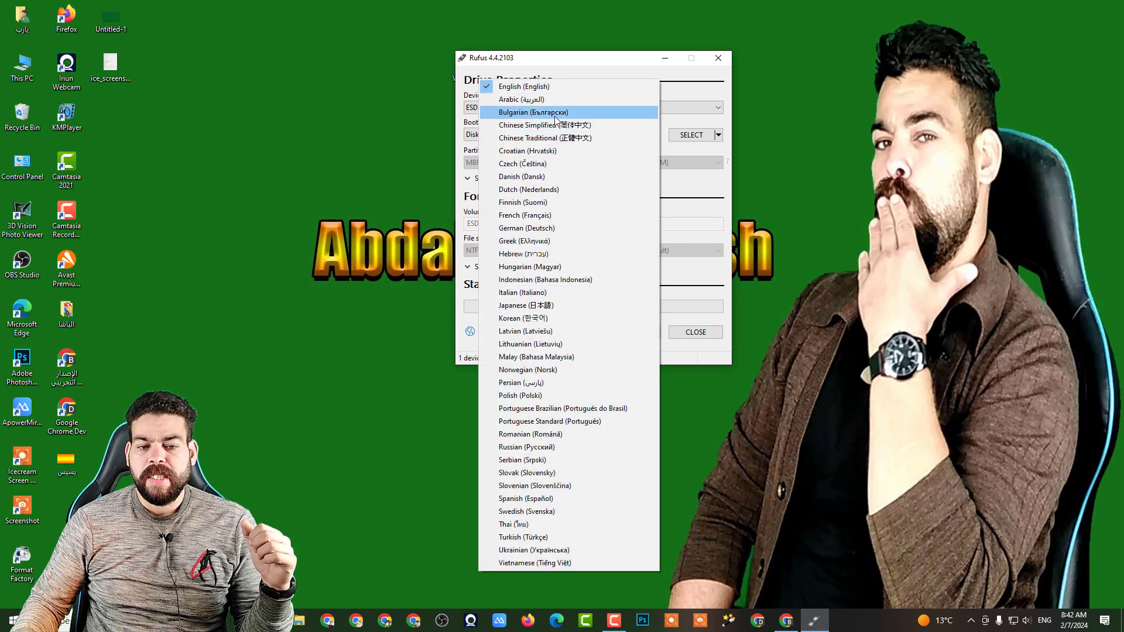
pyautogui.click(550, 101)
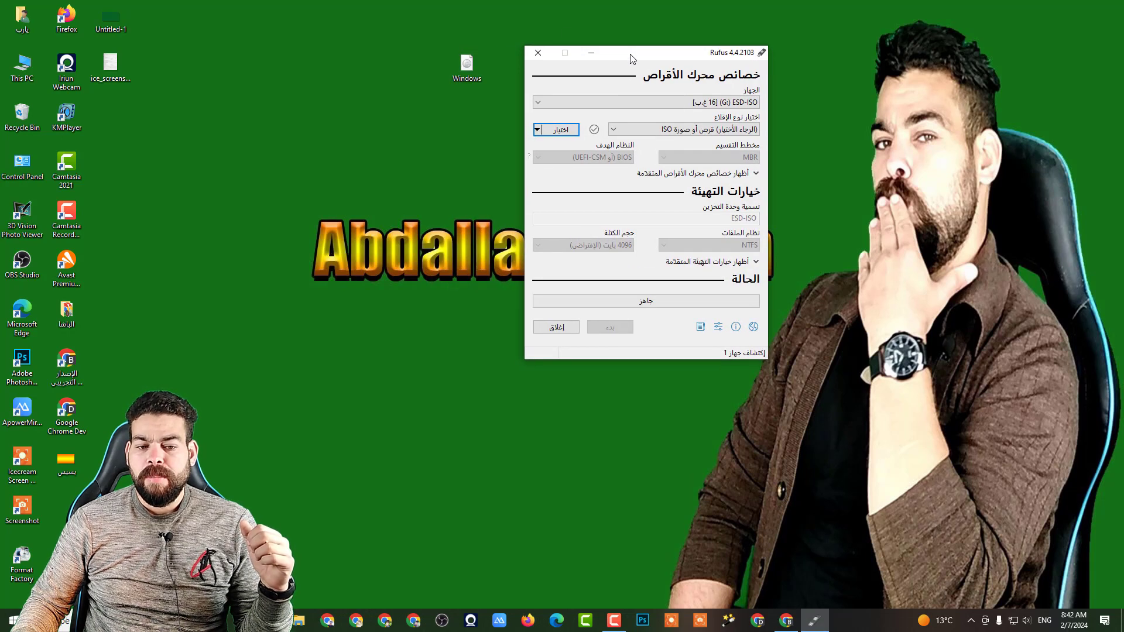
pyautogui.click(754, 327)
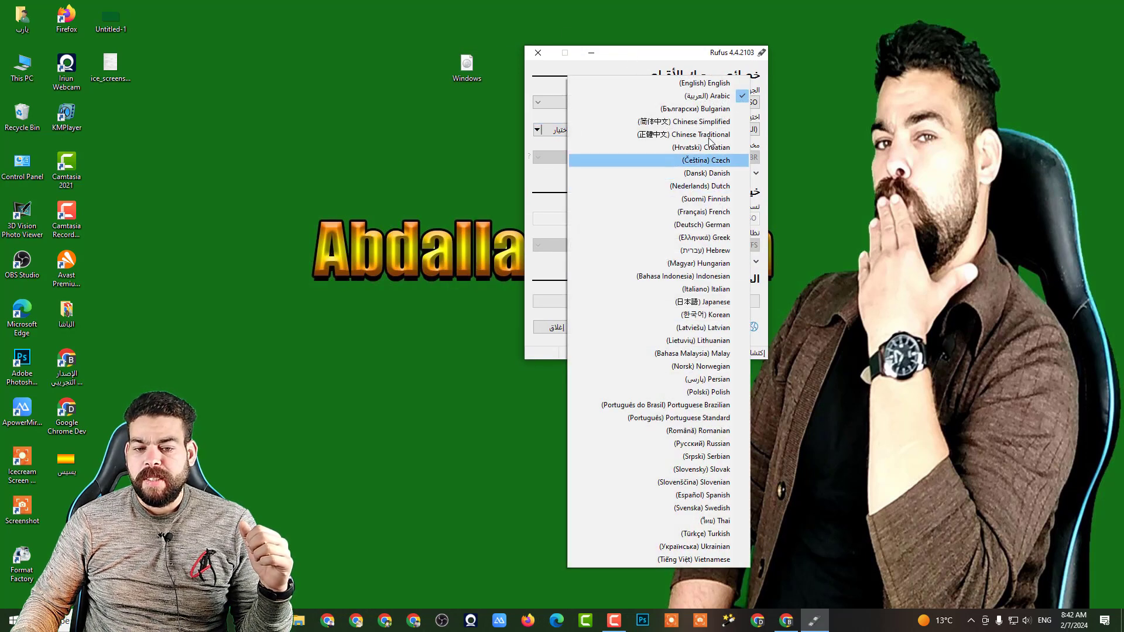
pyautogui.click(705, 83)
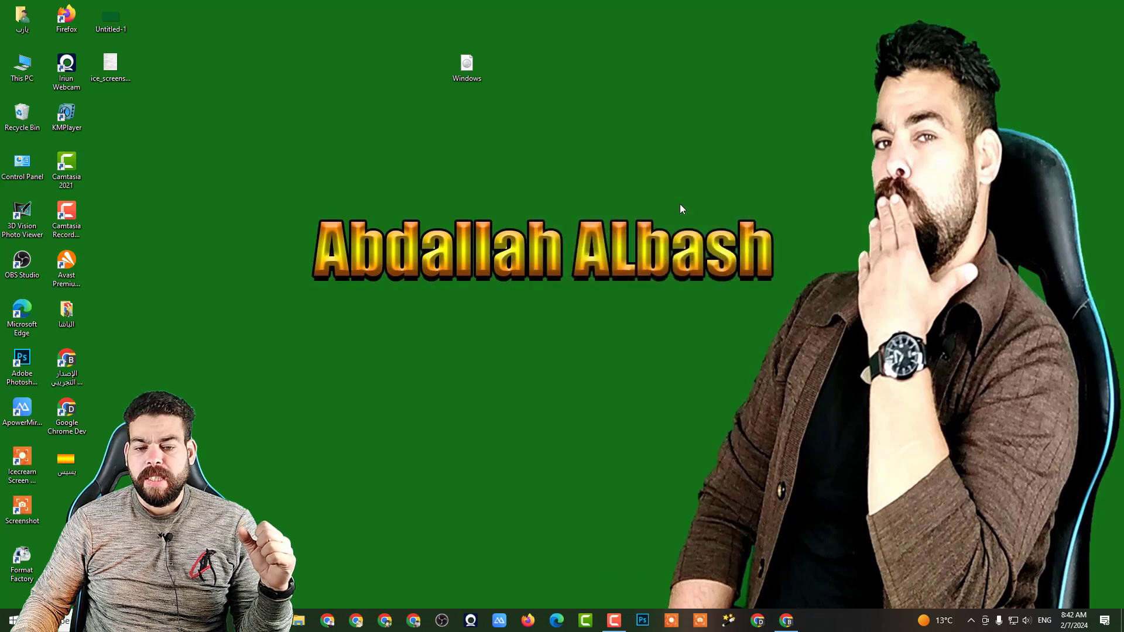
pyautogui.click(539, 326)
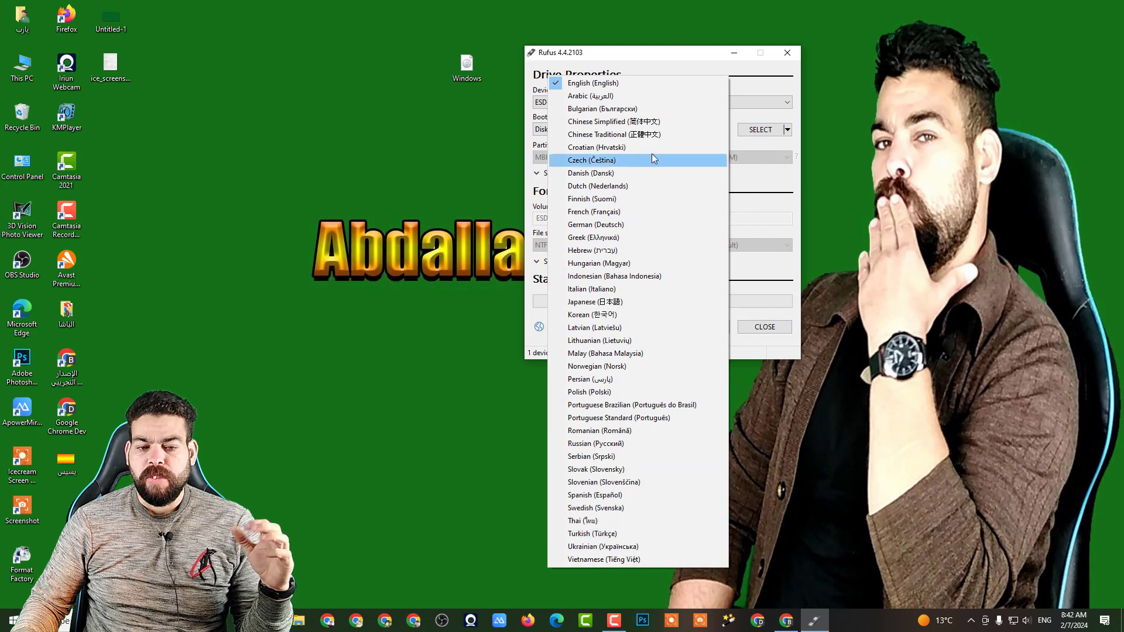
pyautogui.click(625, 98)
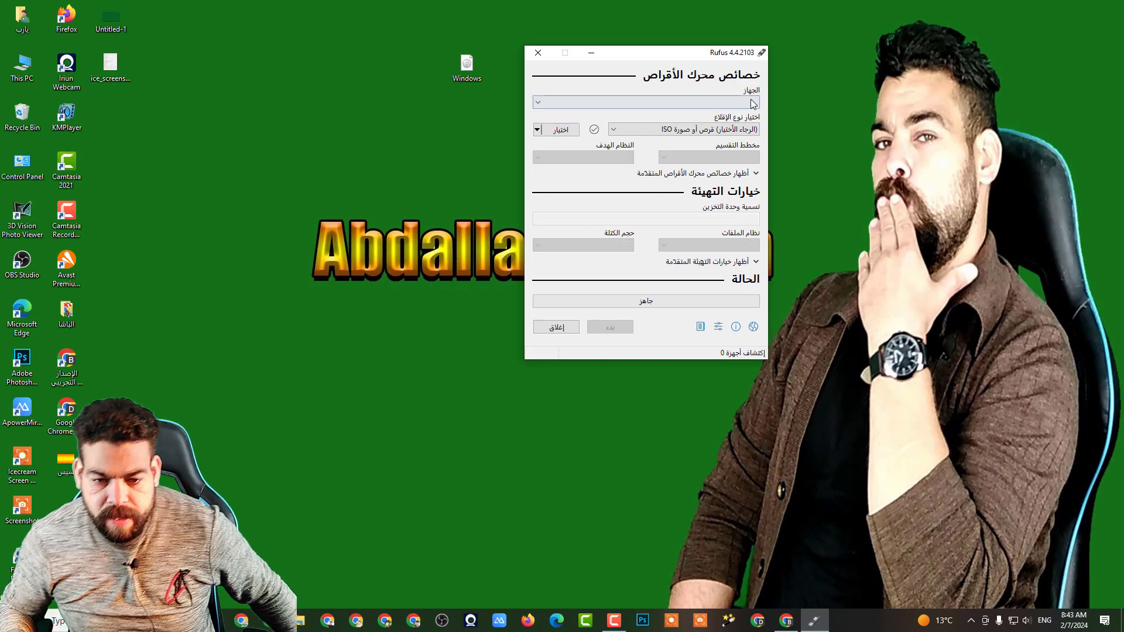
# Check the device list for the USB drive and load the Windows ISO file from the Desktop as the boot image
pyautogui.click(753, 103)
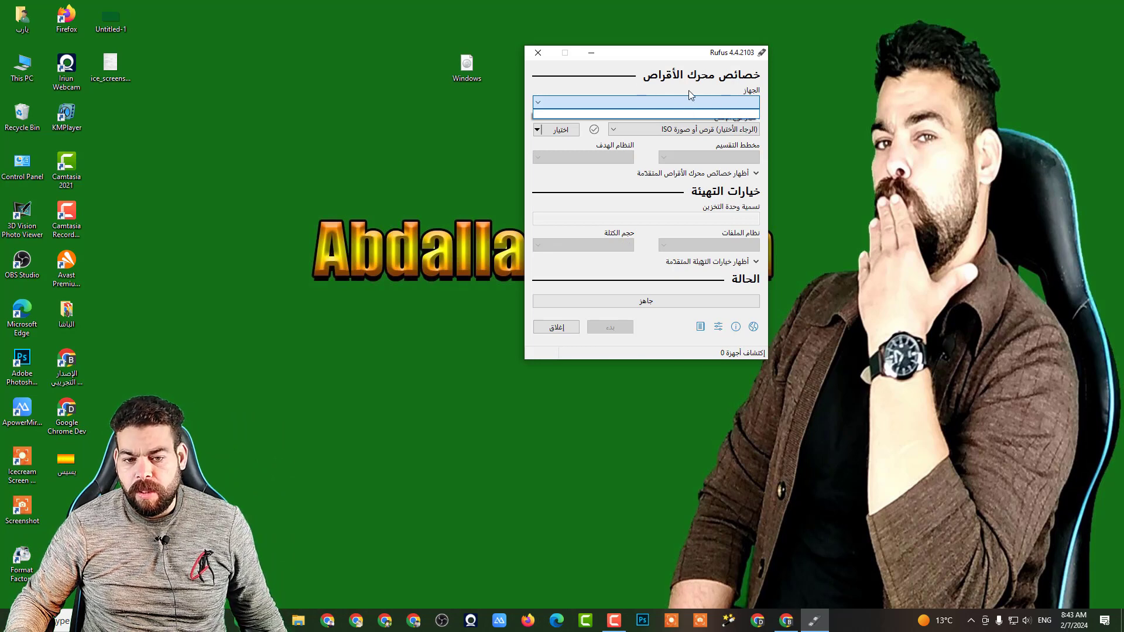
pyautogui.click(703, 99)
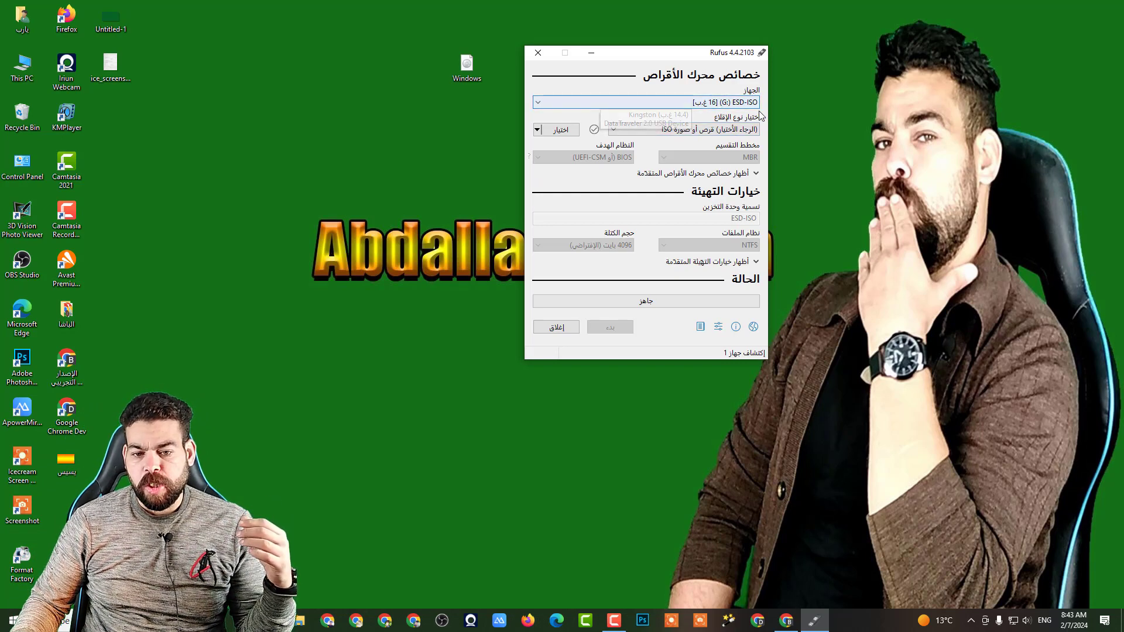
pyautogui.click(567, 134)
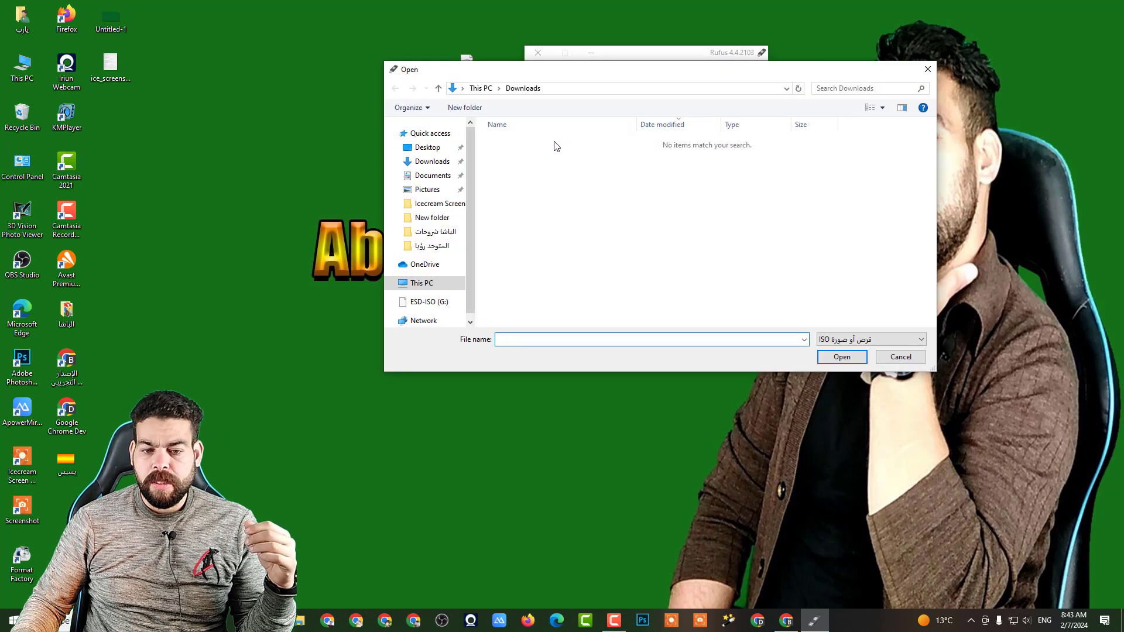
pyautogui.click(424, 150)
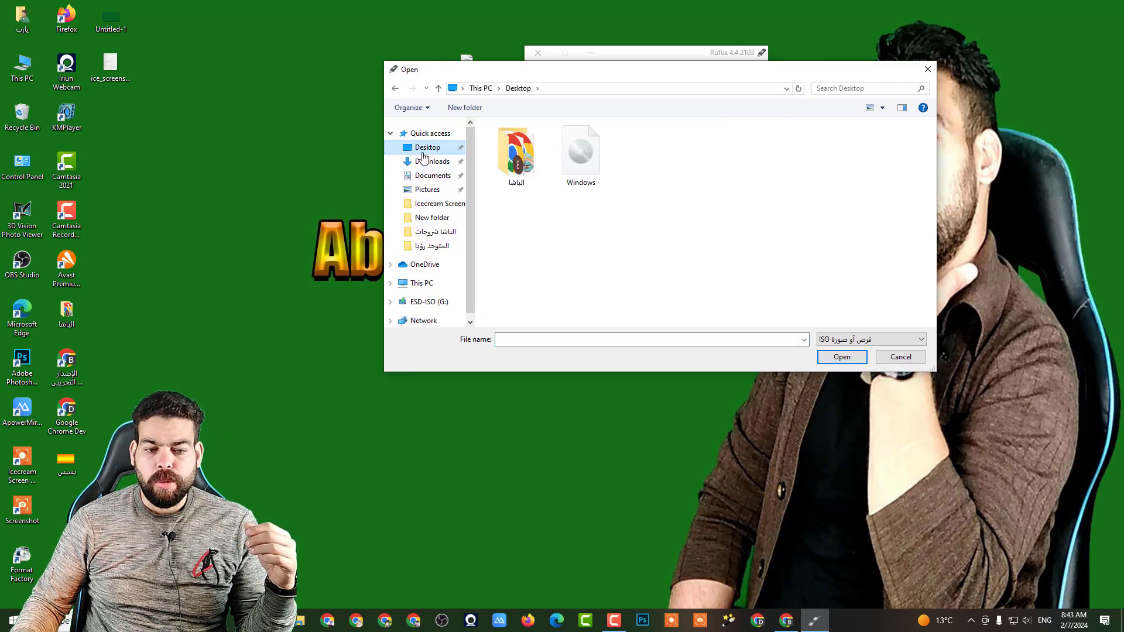
pyautogui.click(592, 170)
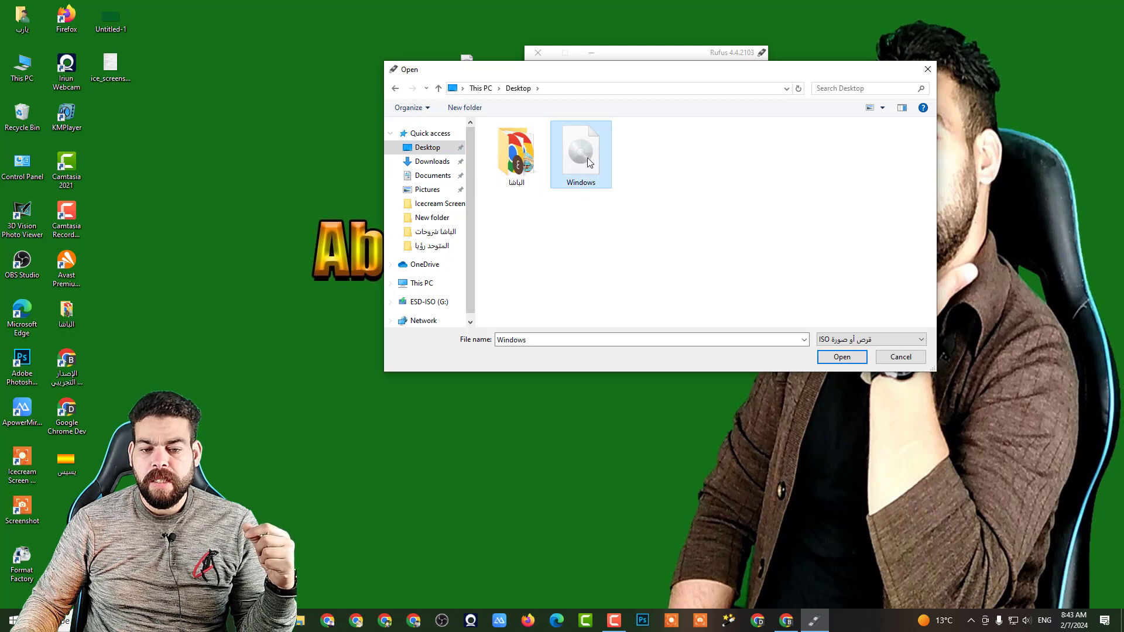
pyautogui.click(853, 362)
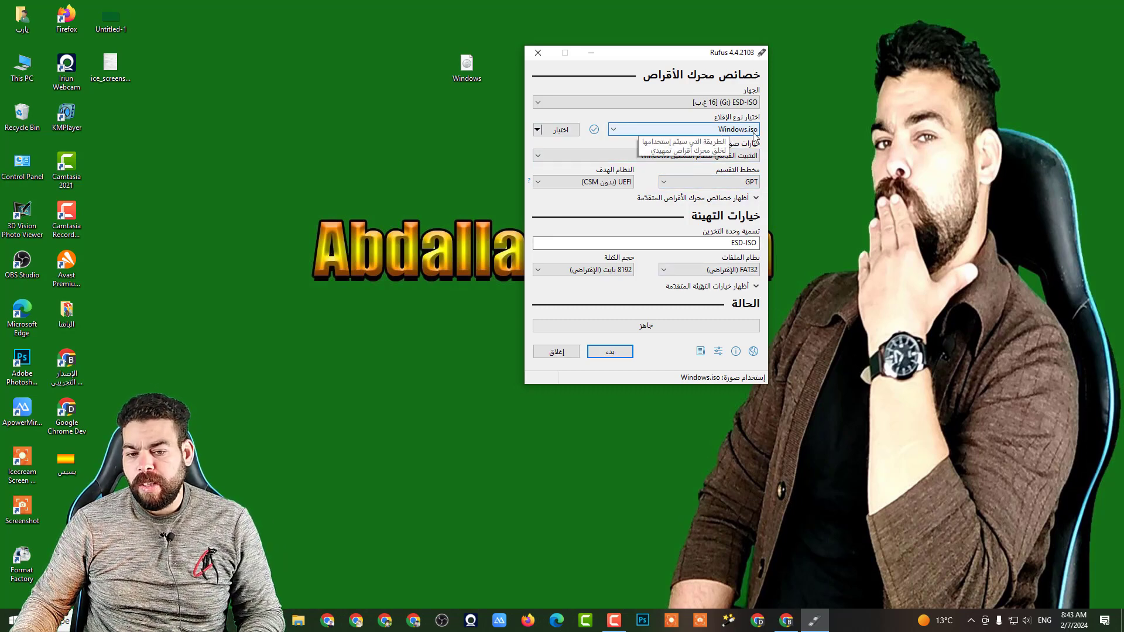
# Set the partition scheme for the USB drive to MBR
pyautogui.click(741, 184)
pyautogui.click(729, 193)
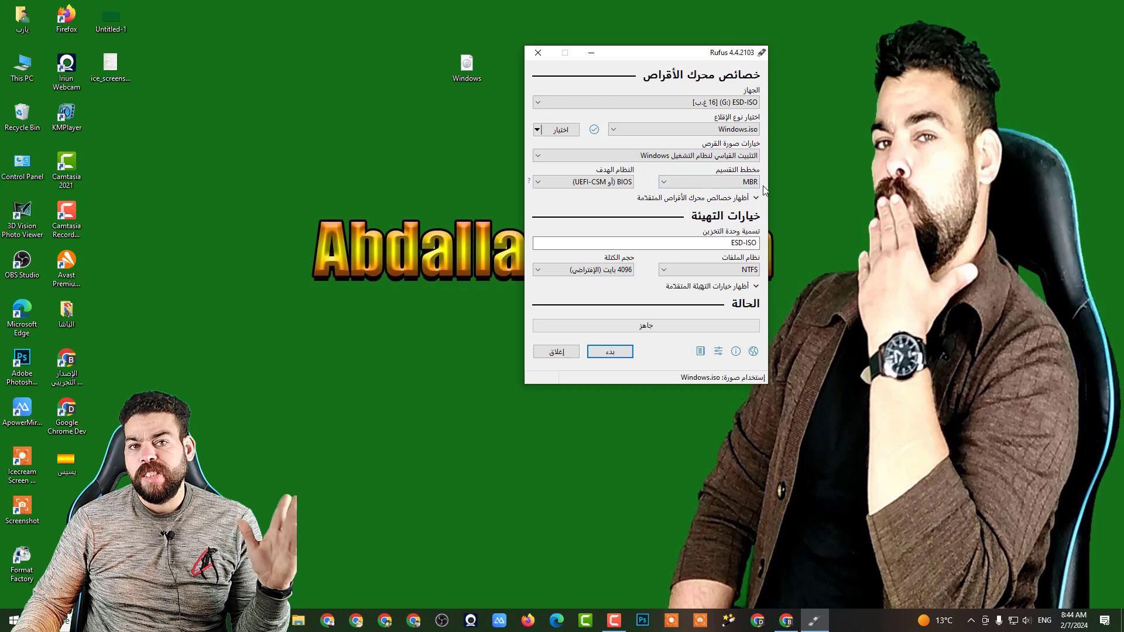
pyautogui.click(727, 186)
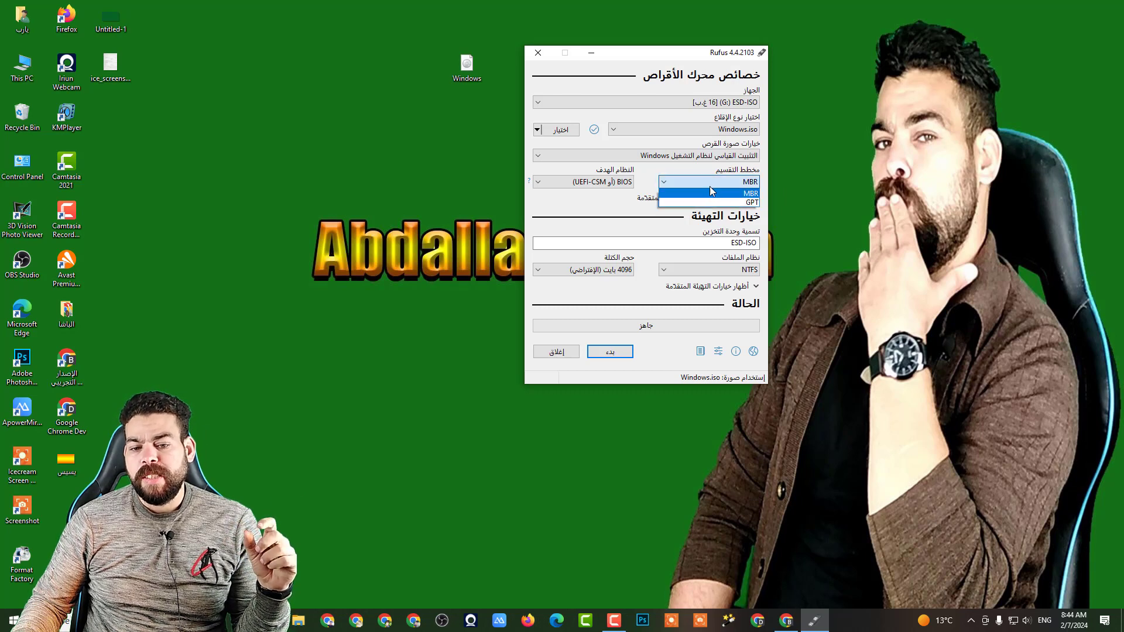
pyautogui.click(726, 203)
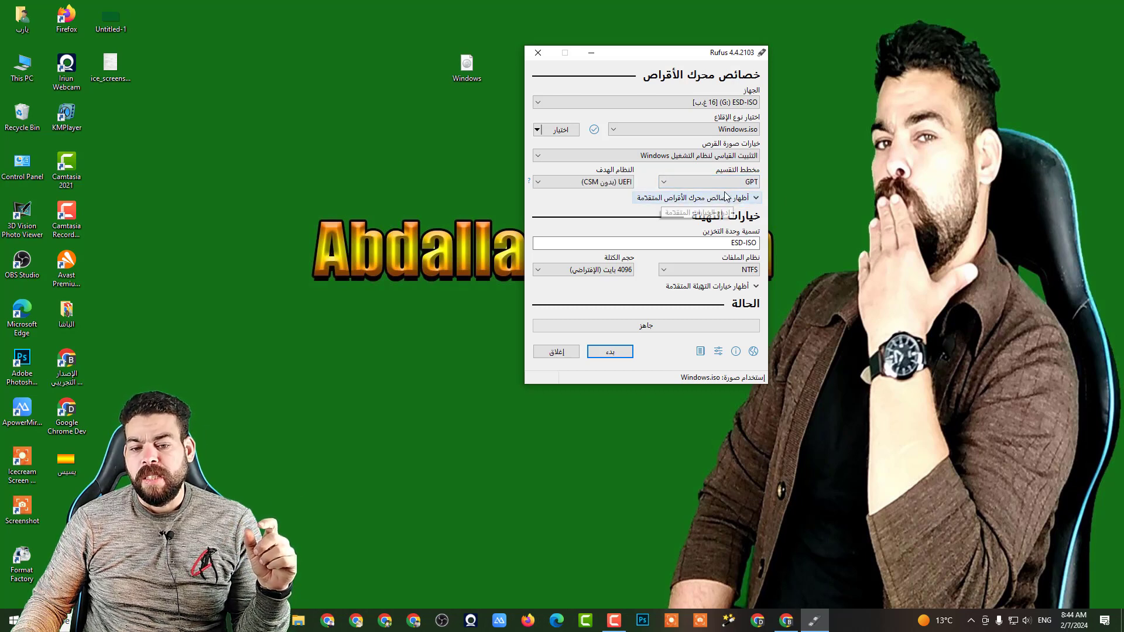
pyautogui.click(726, 186)
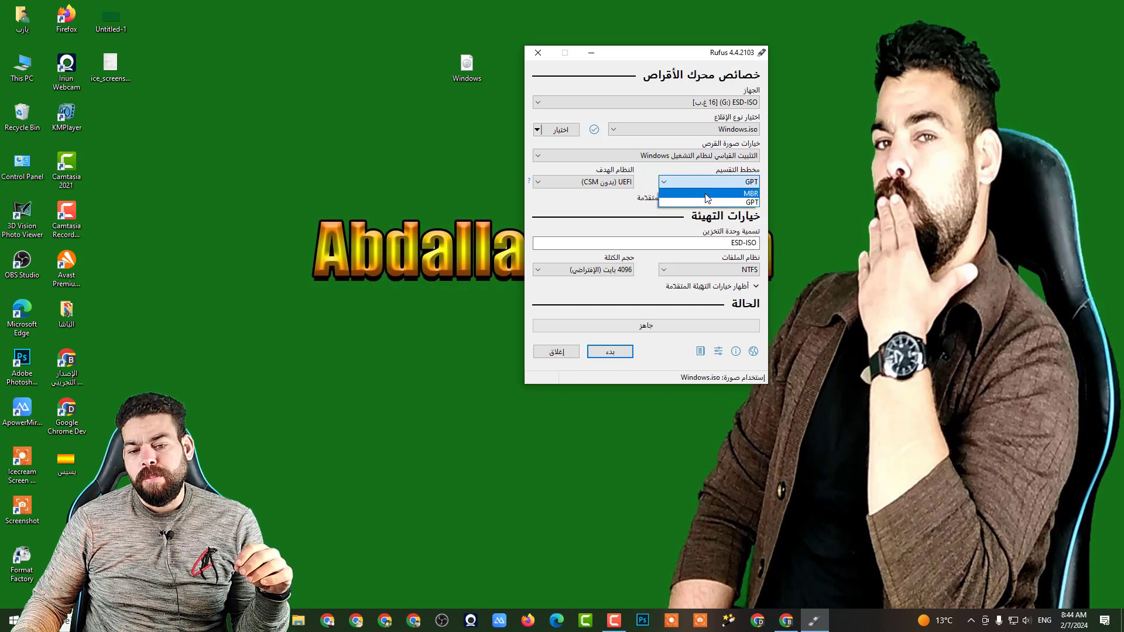
pyautogui.click(706, 196)
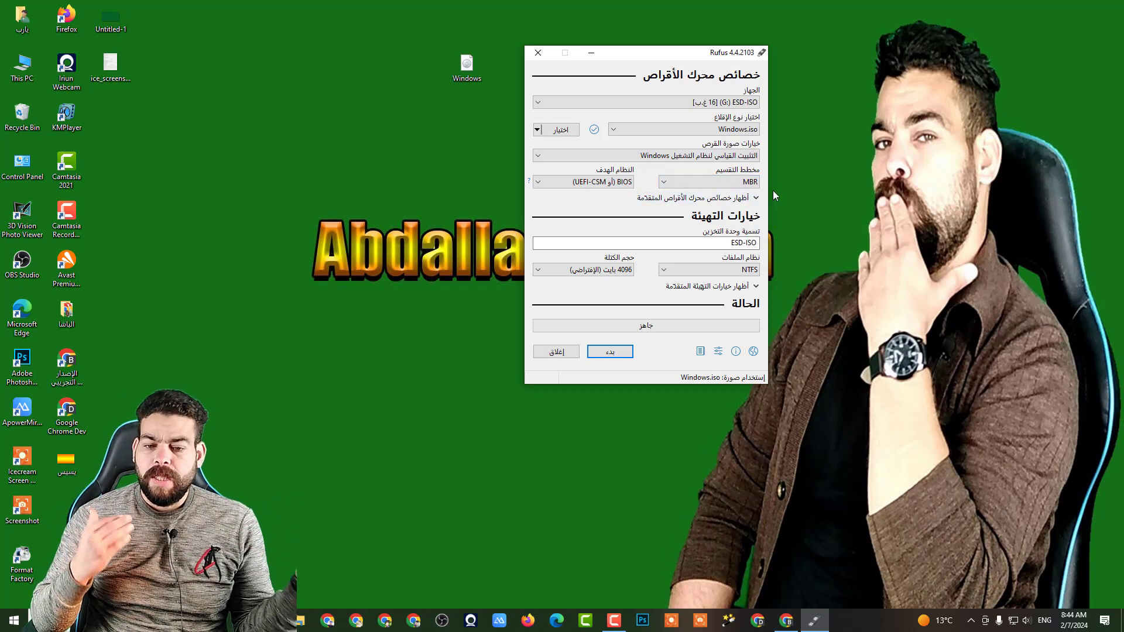
# Check the partition style of Disk 0 in the disk's volume properties in Computer Management, and close the management windows
pyautogui.rightClick(25, 71)
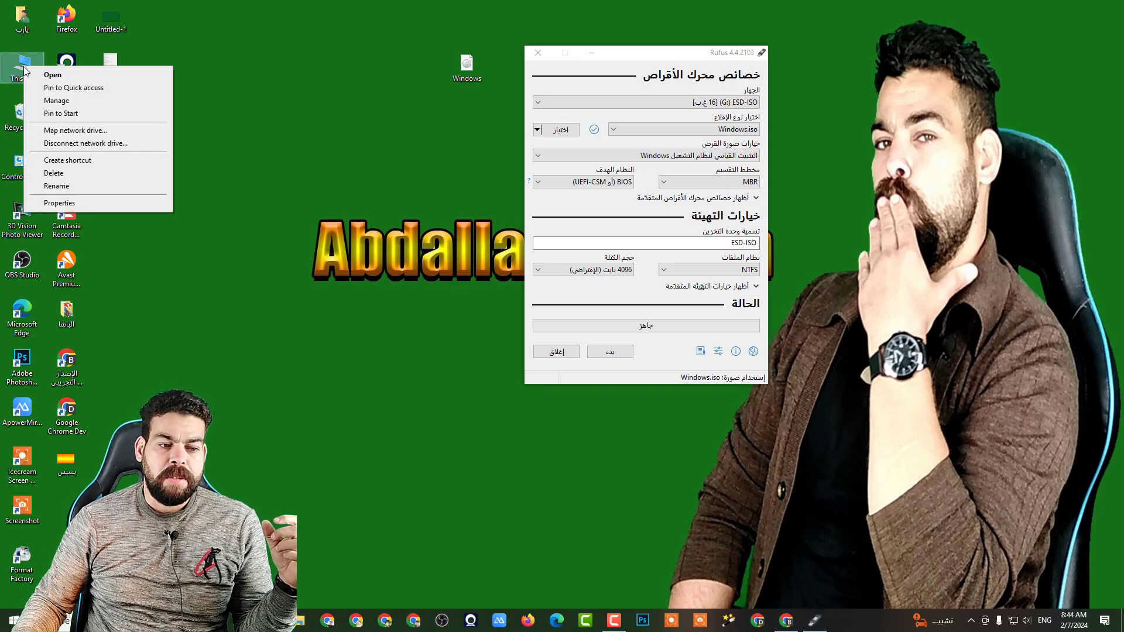
pyautogui.click(81, 106)
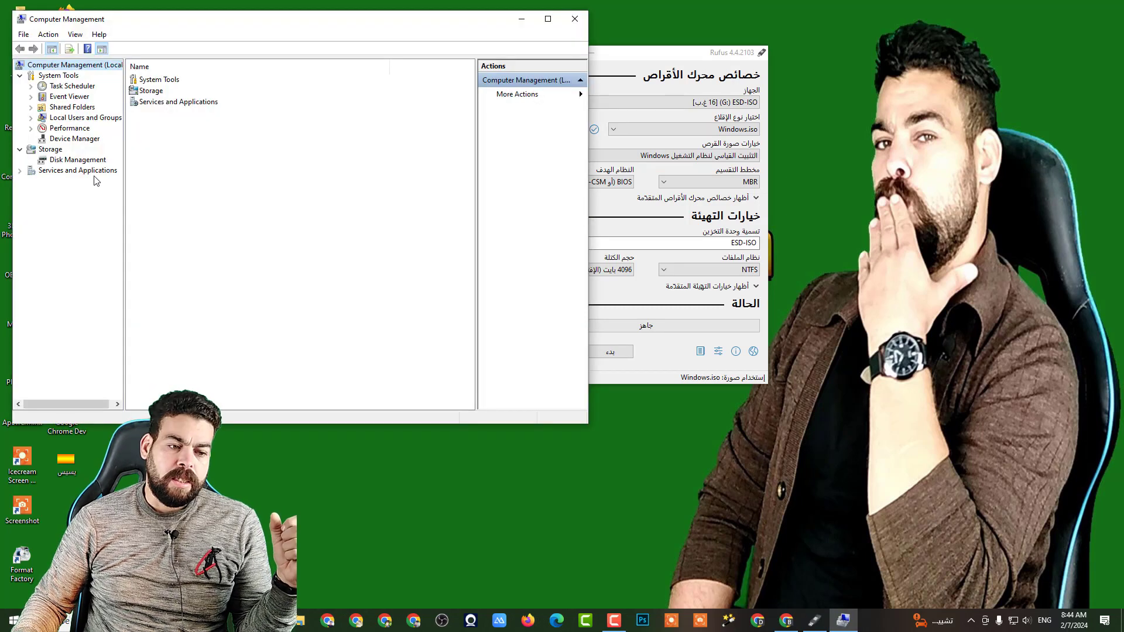
pyautogui.click(81, 161)
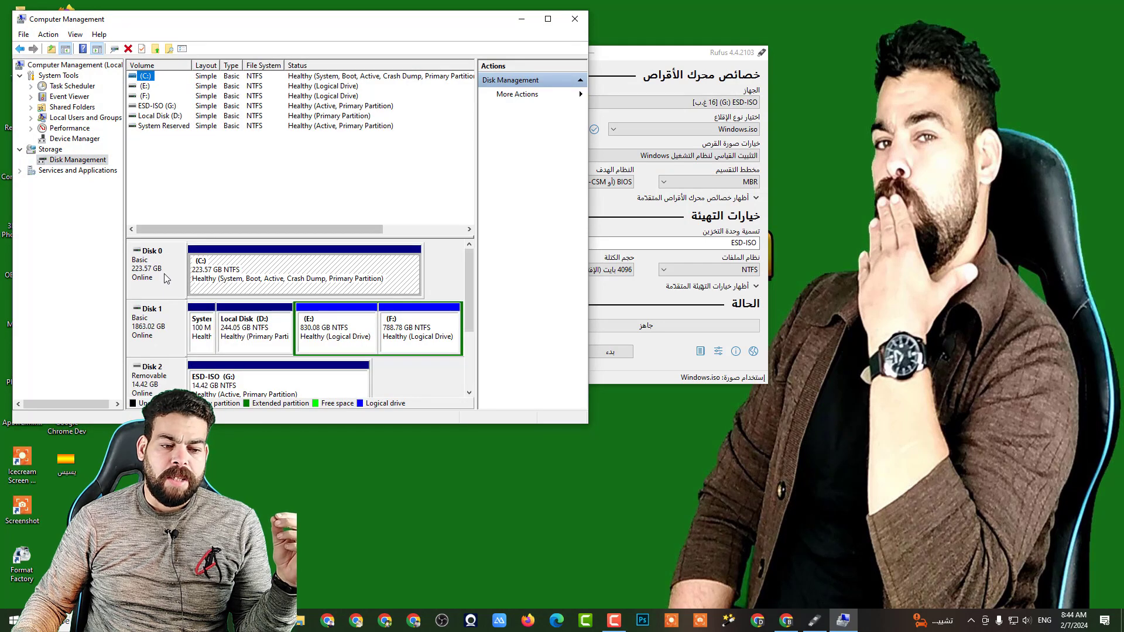
pyautogui.click(151, 268)
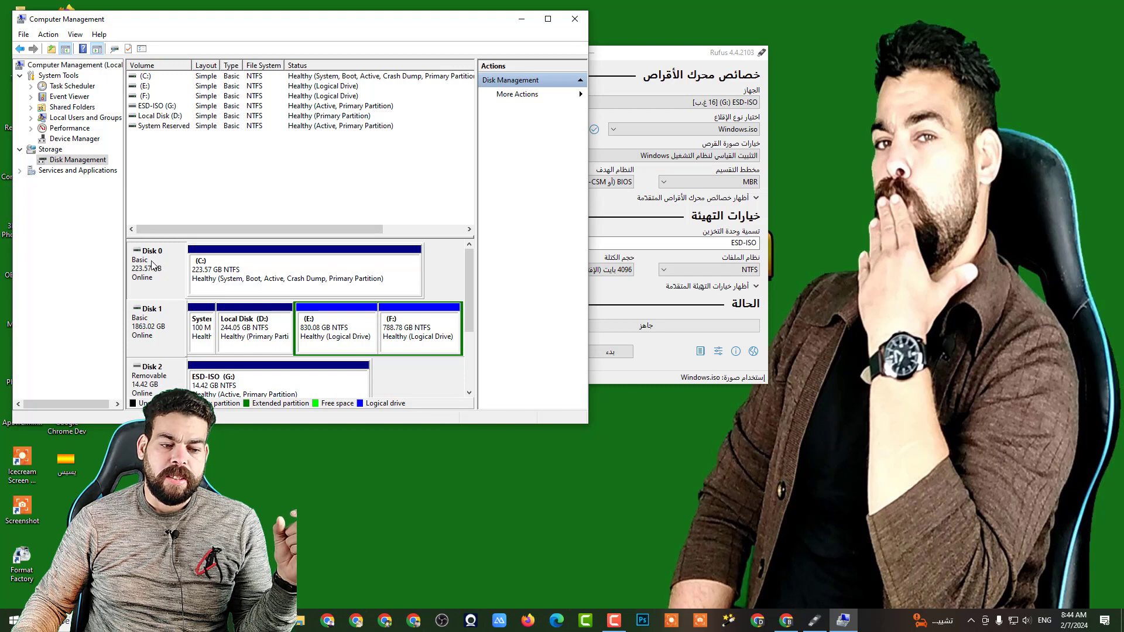
pyautogui.rightClick(154, 270)
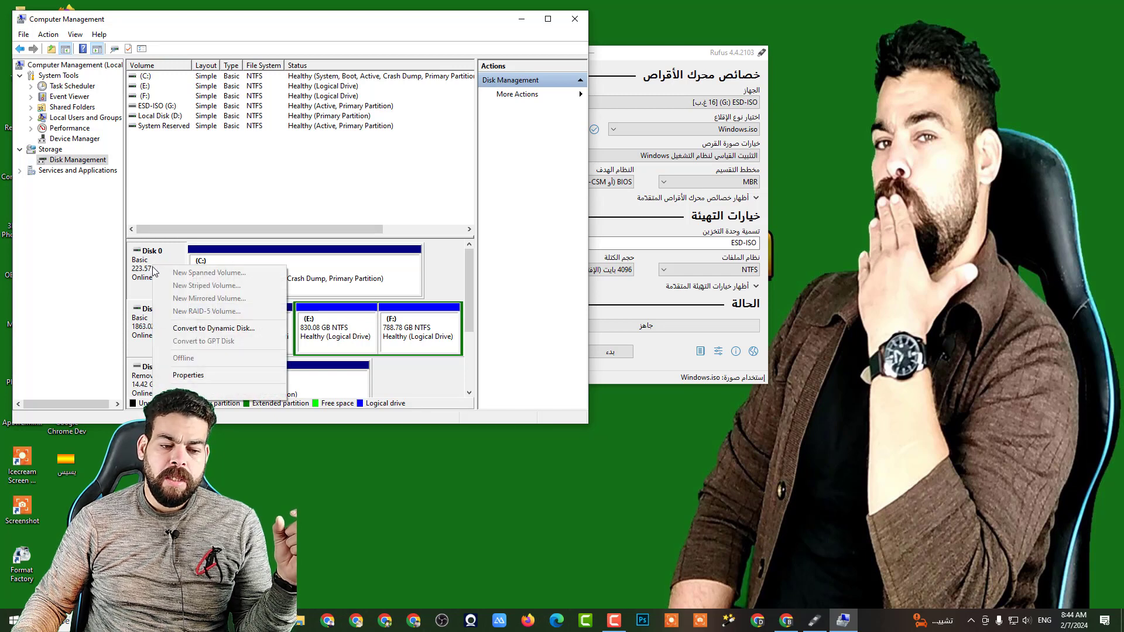
pyautogui.click(228, 381)
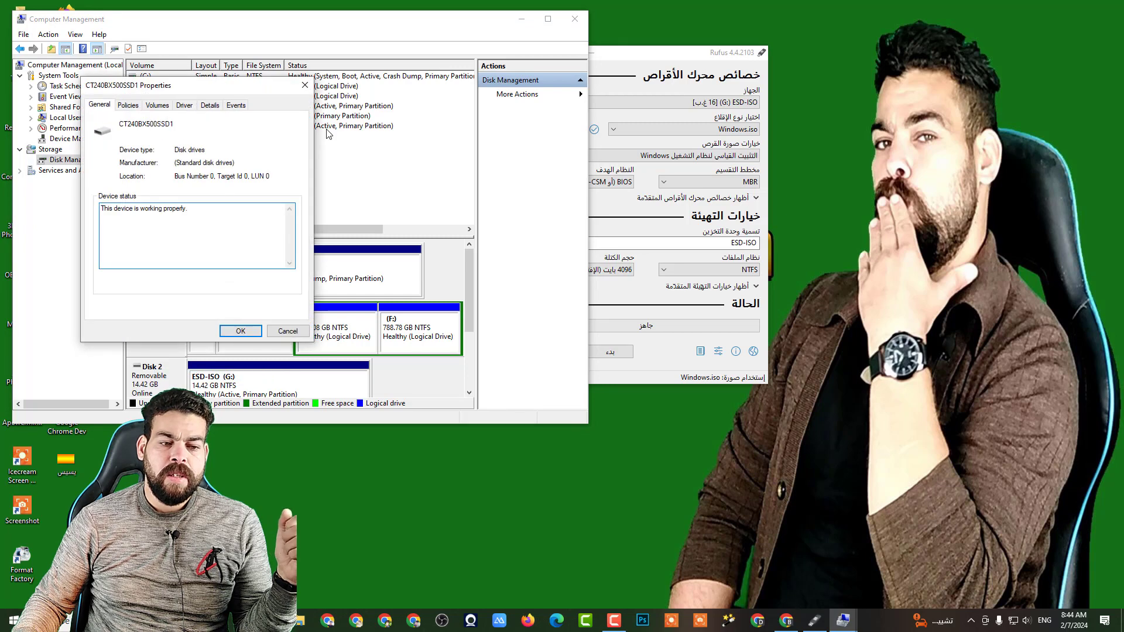
pyautogui.click(162, 105)
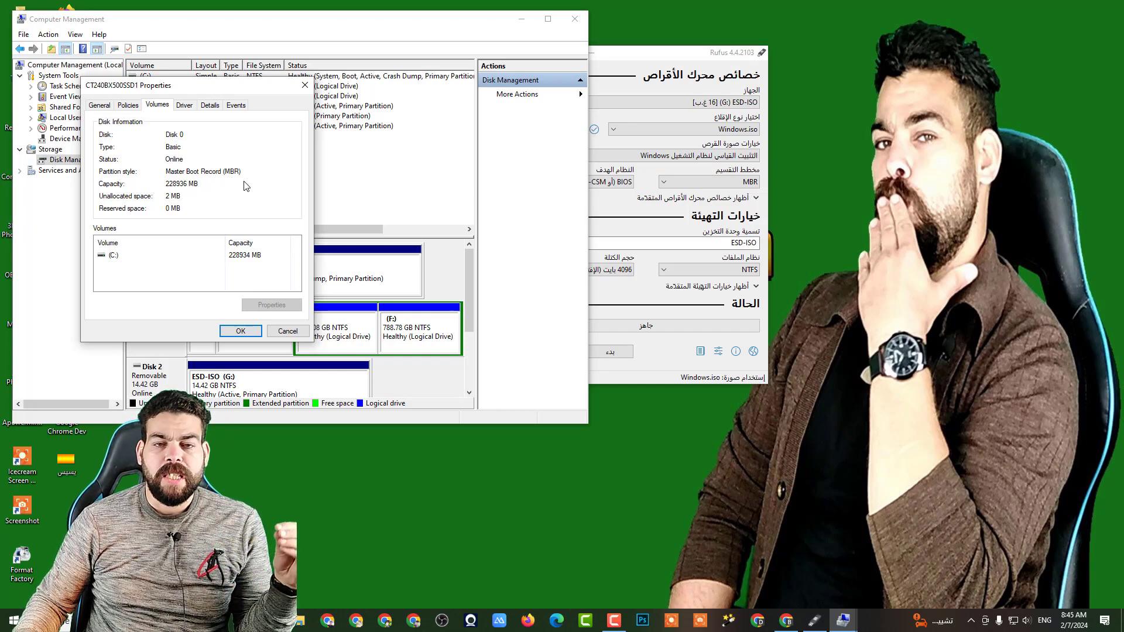
pyautogui.click(304, 87)
pyautogui.click(574, 19)
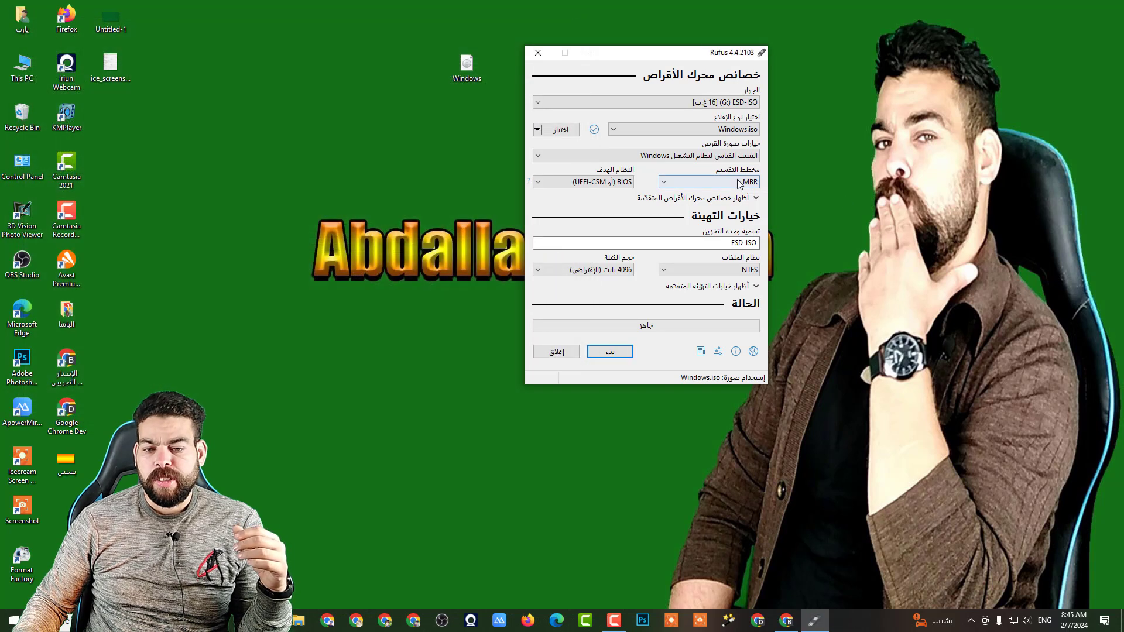
# Switch the partition scheme to GPT and return it to MBR
pyautogui.click(739, 183)
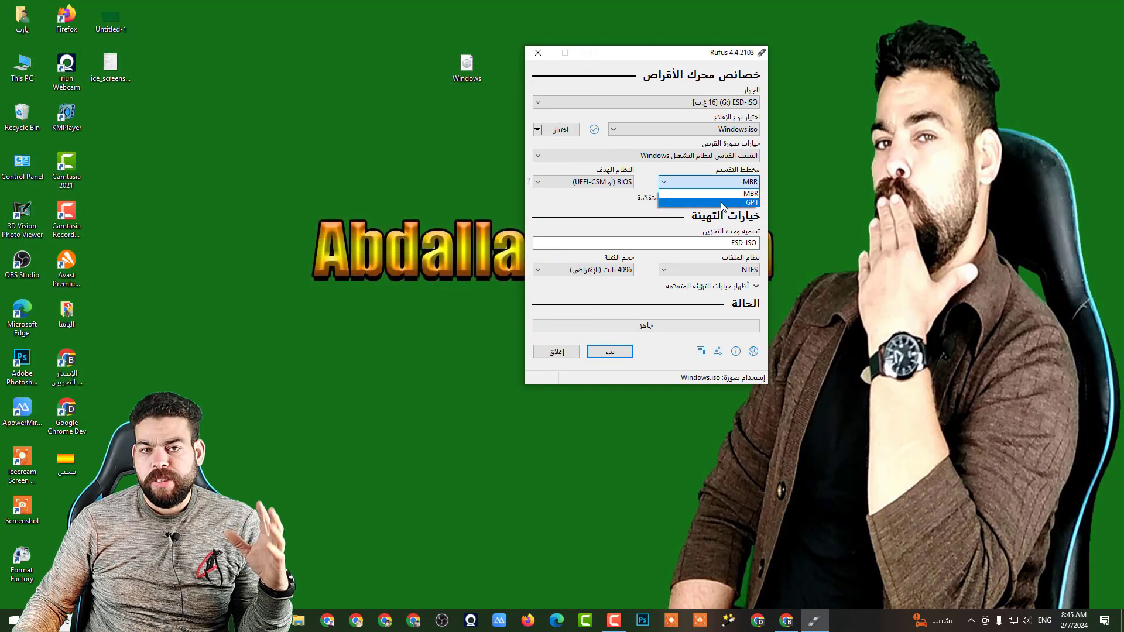
pyautogui.click(722, 202)
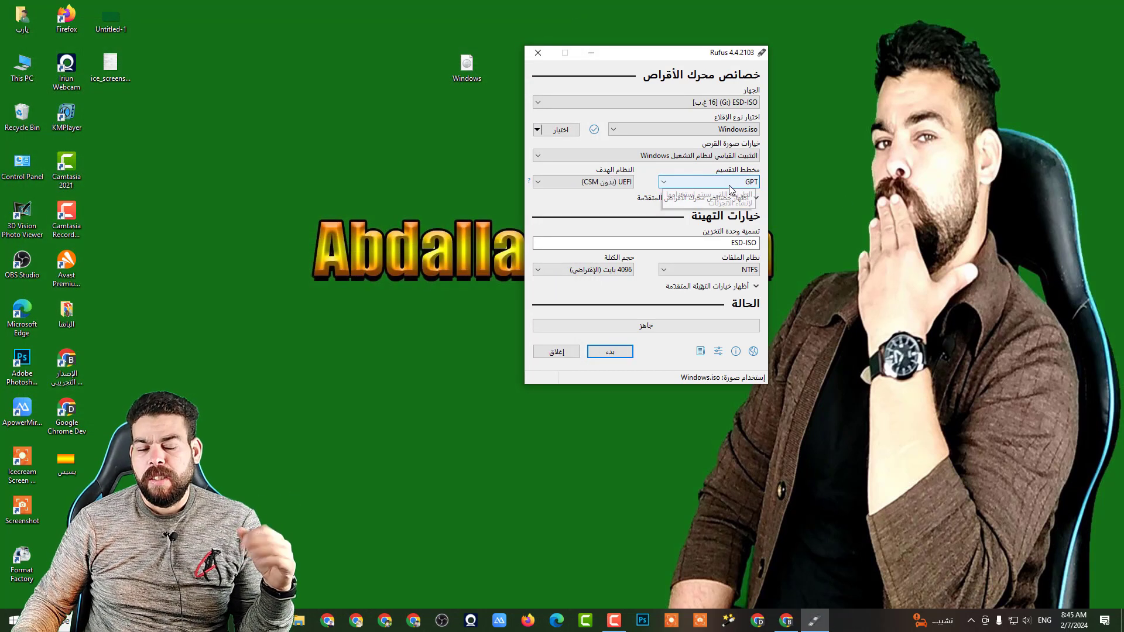
pyautogui.click(737, 186)
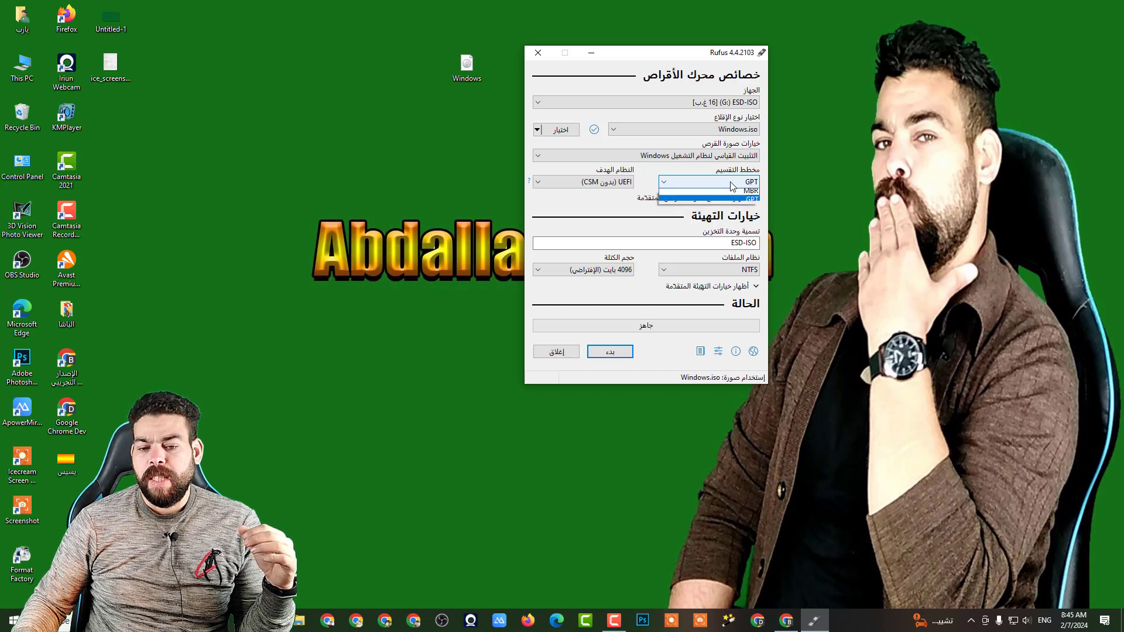
pyautogui.click(716, 192)
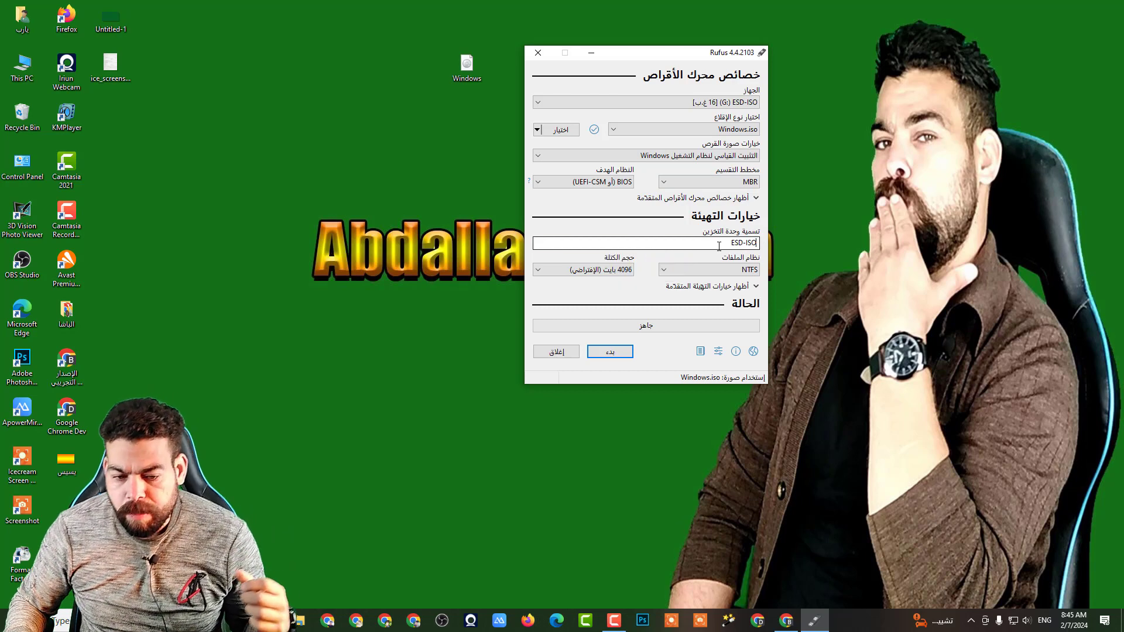
# Replace the USB drive's volume label with win10
pyautogui.moveTo(719, 246); pyautogui.dragTo(781, 245)
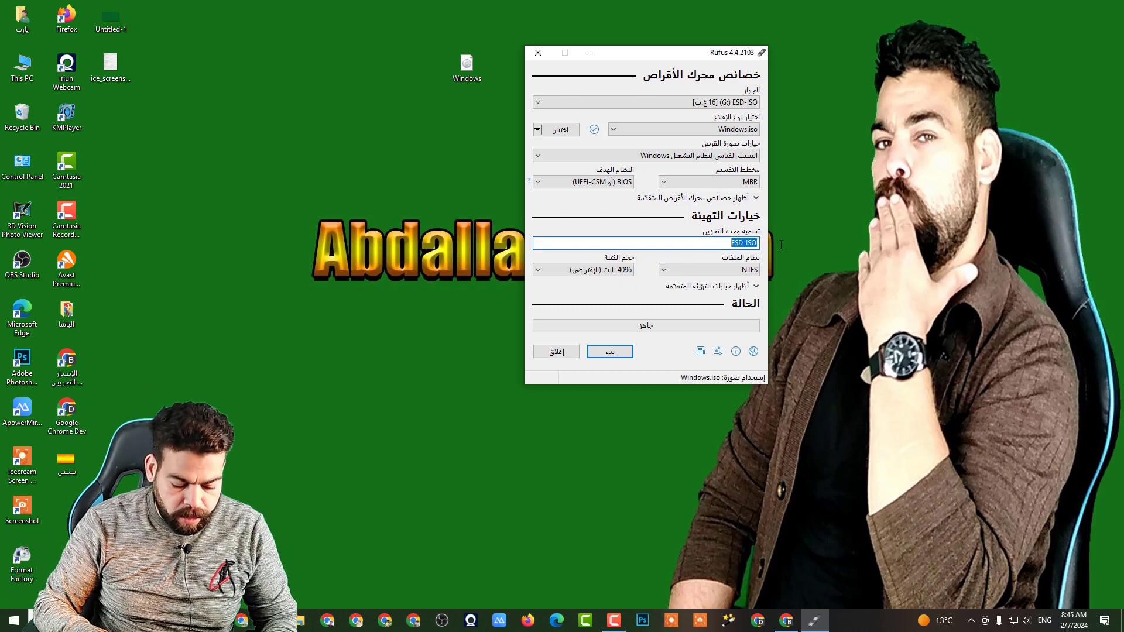
pyautogui.write('win')
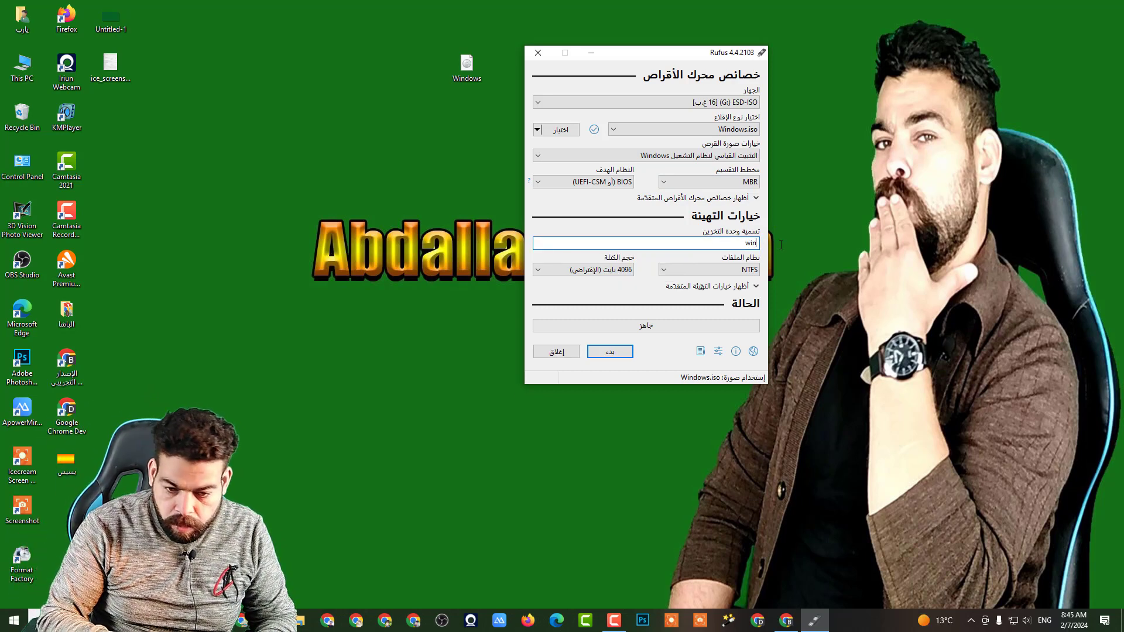
pyautogui.write('10')
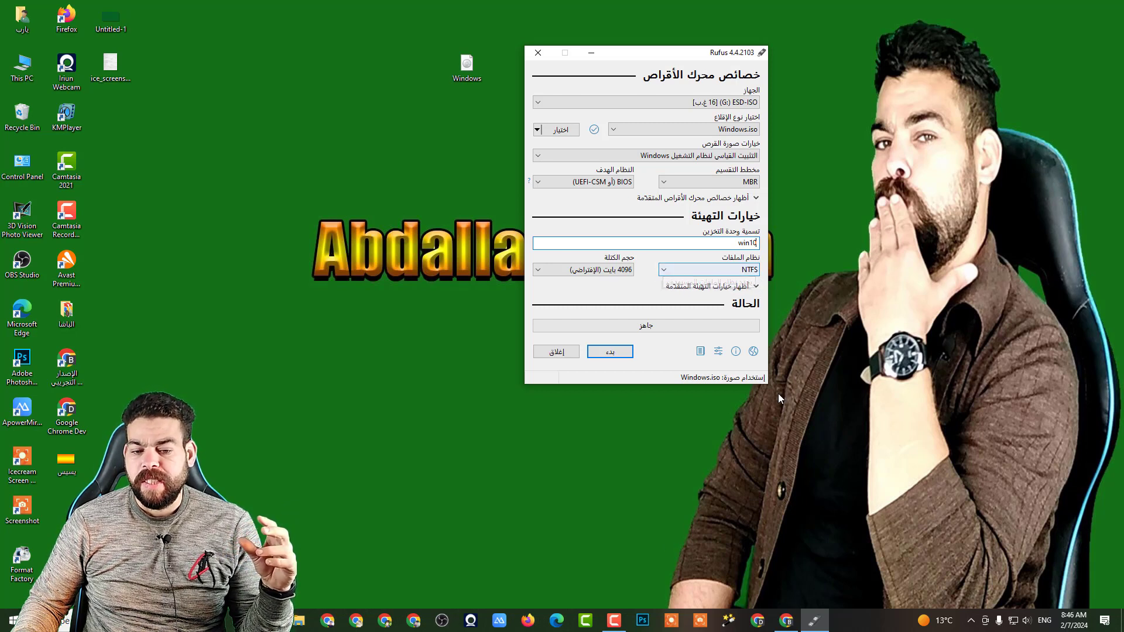
# Review the available file system options for the USB drive, leaving NTFS selected
pyautogui.click(665, 273)
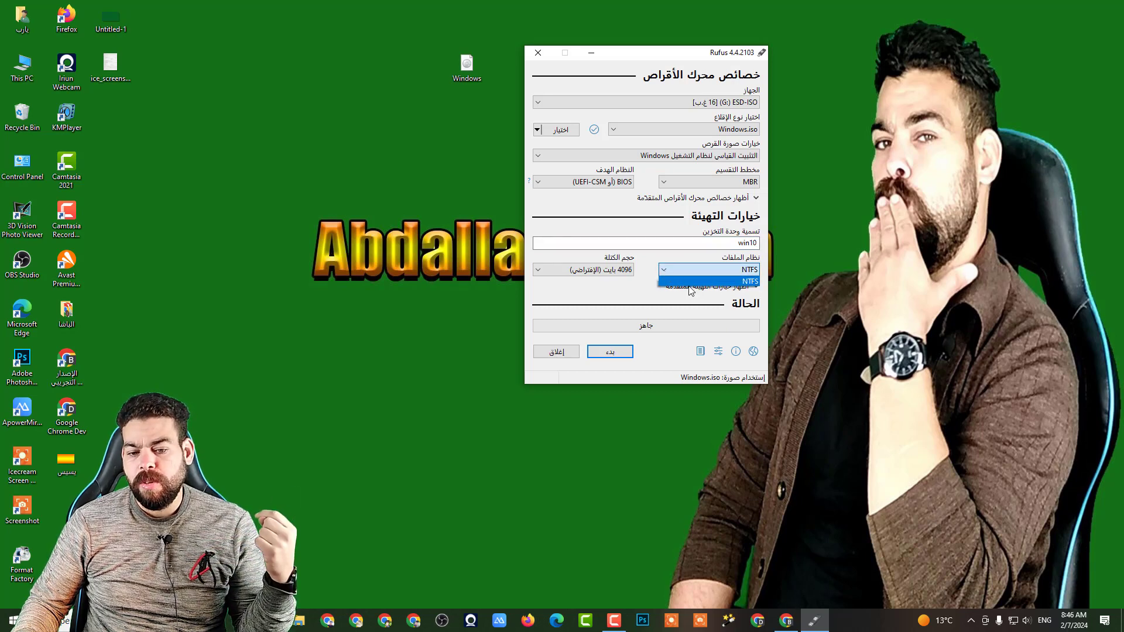
pyautogui.click(654, 291)
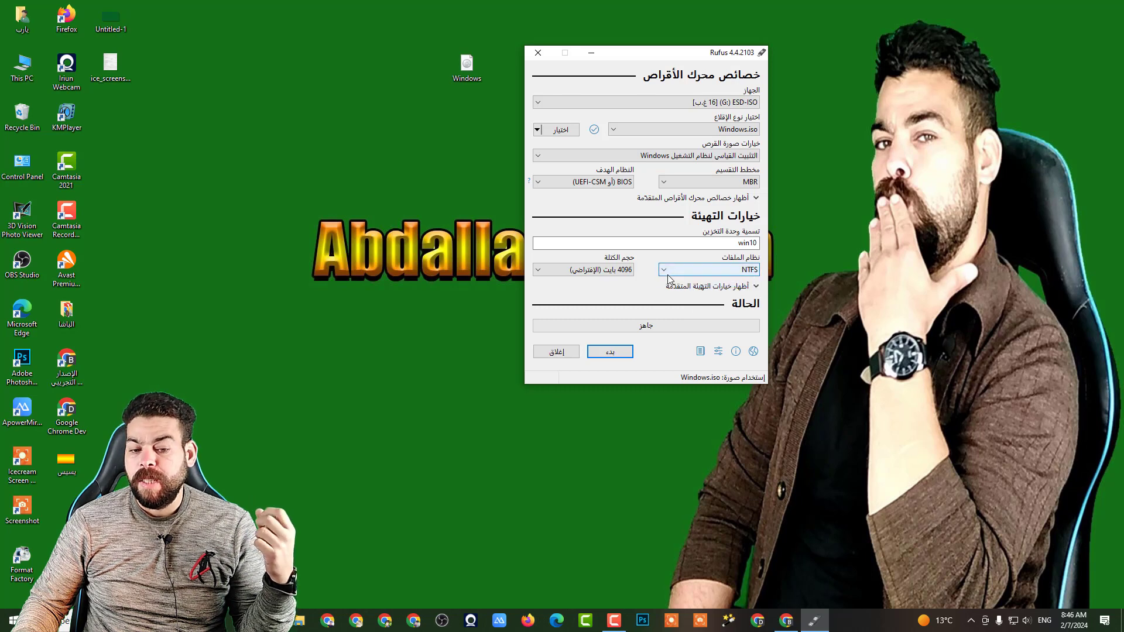
pyautogui.click(664, 274)
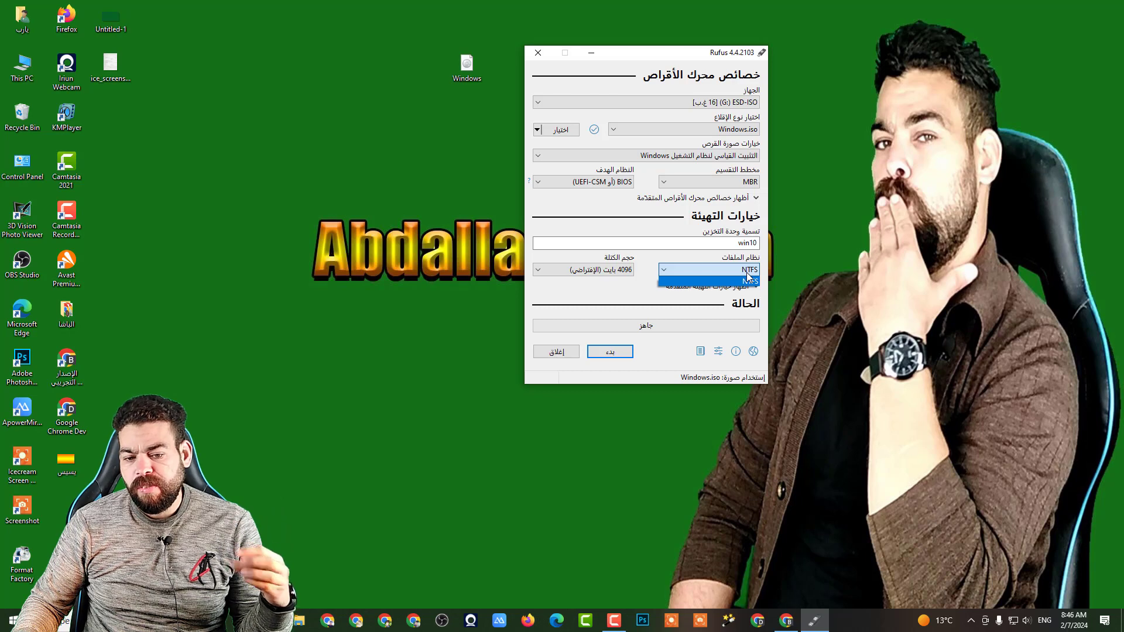
pyautogui.click(626, 297)
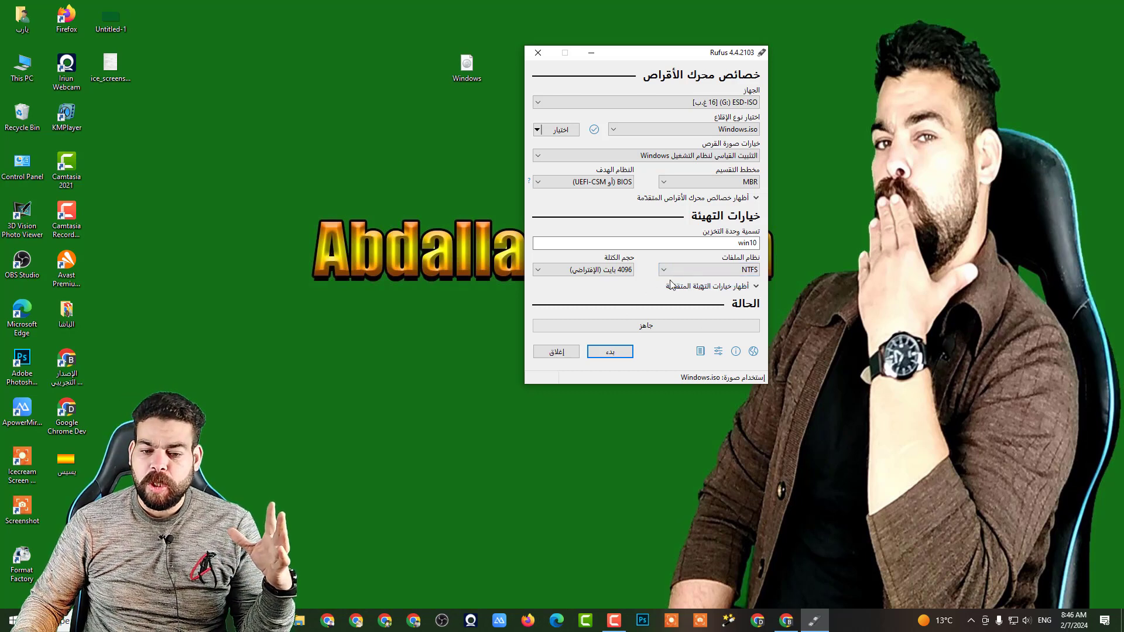
pyautogui.click(670, 272)
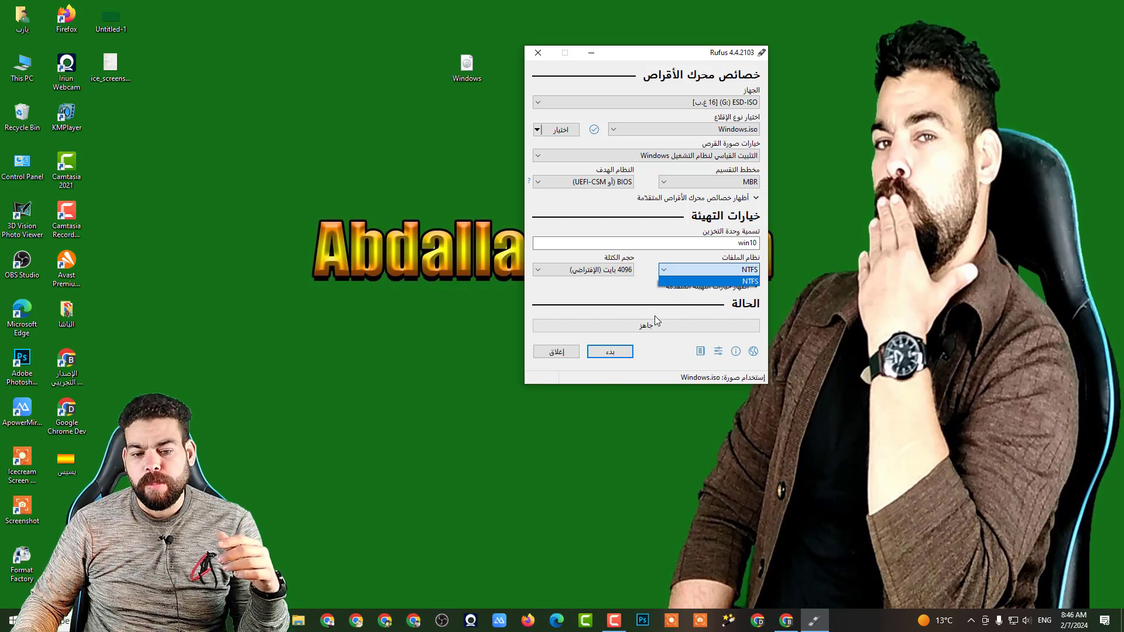
pyautogui.click(633, 286)
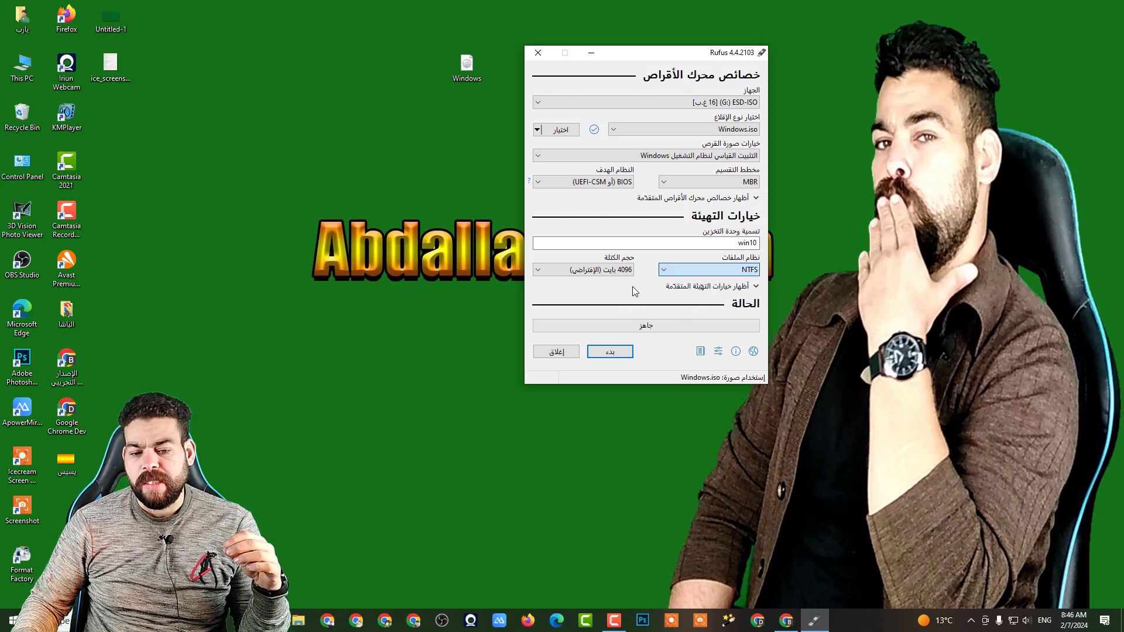
# Start writing the Windows image to the USB drive with all Windows installation customizations unchecked, and confirm the operation
pyautogui.click(609, 353)
pyautogui.click(580, 264)
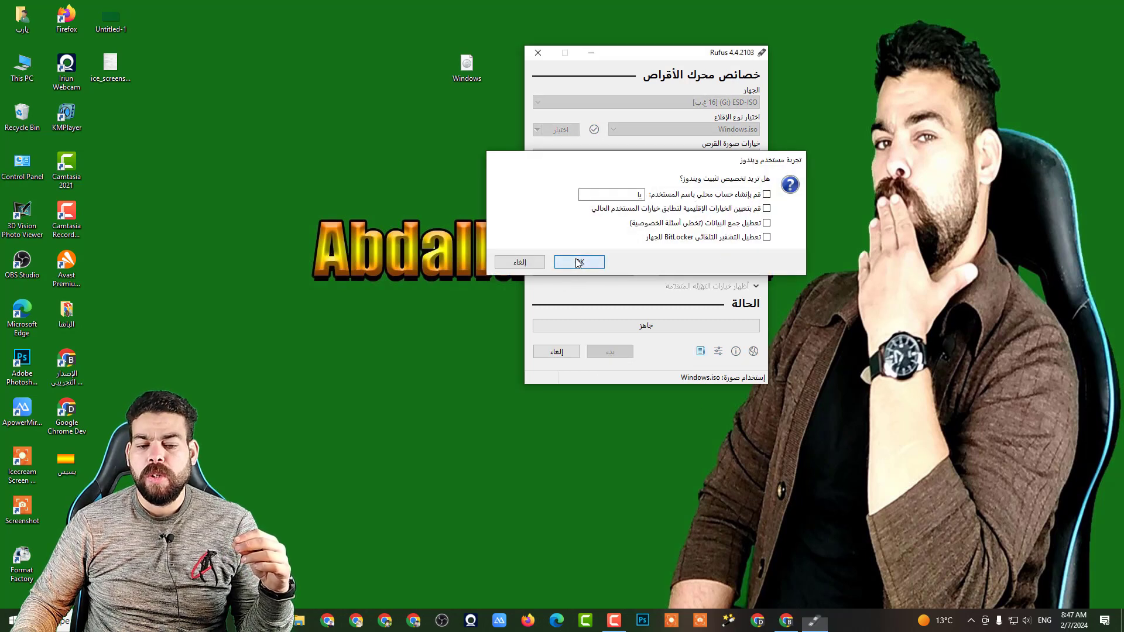
pyautogui.click(526, 349)
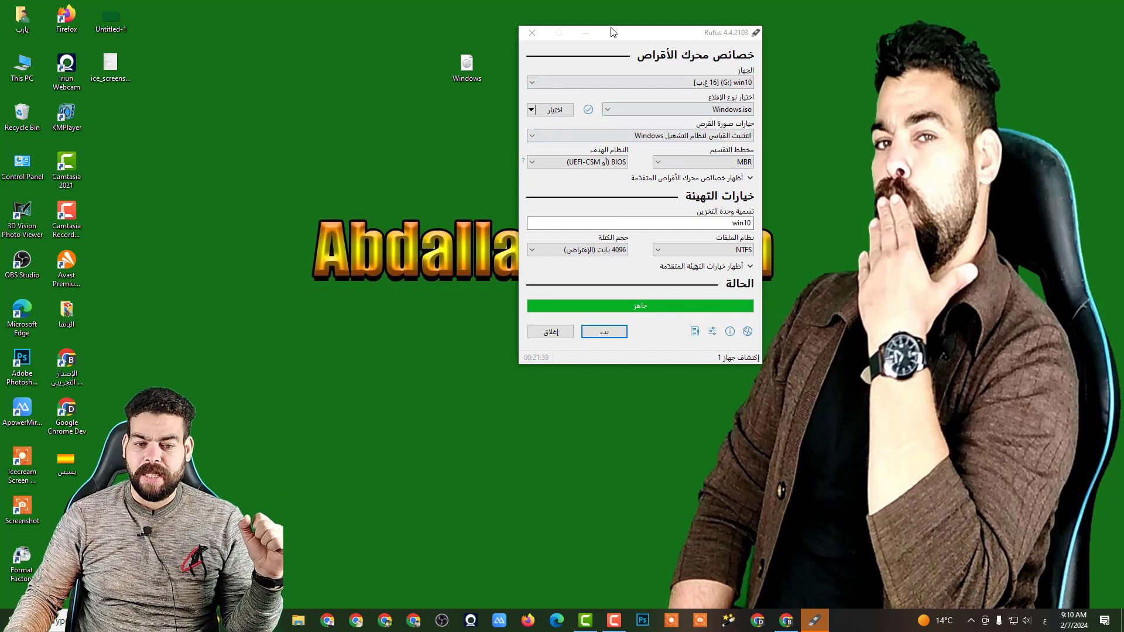
# Close Rufus and open This PC to check the newly written USB drive
pyautogui.click(533, 34)
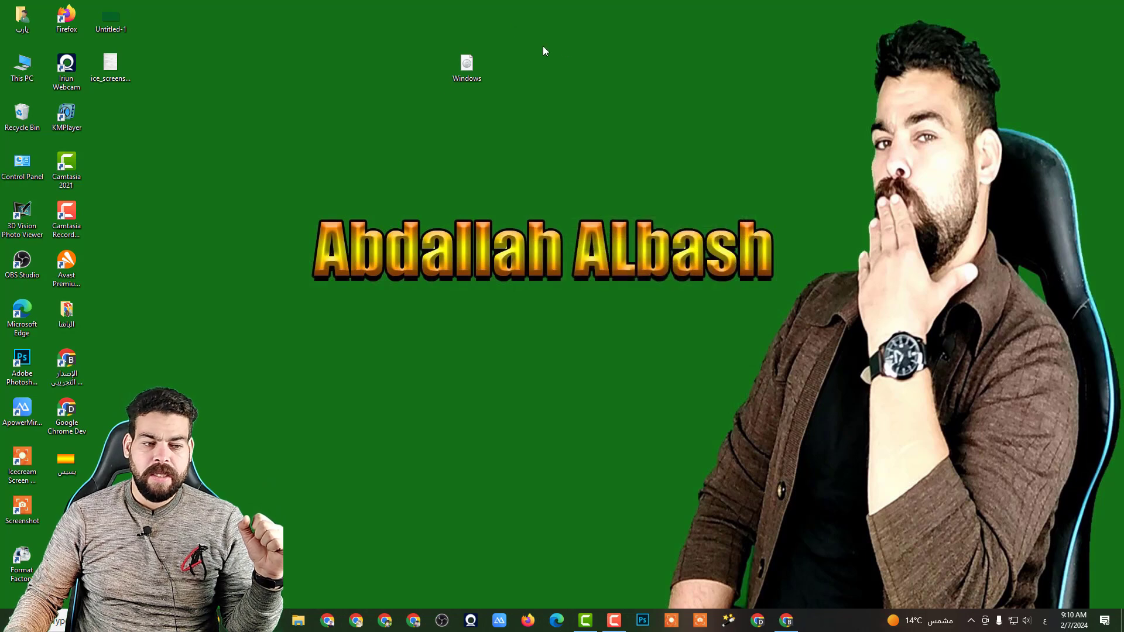
pyautogui.doubleClick(20, 69)
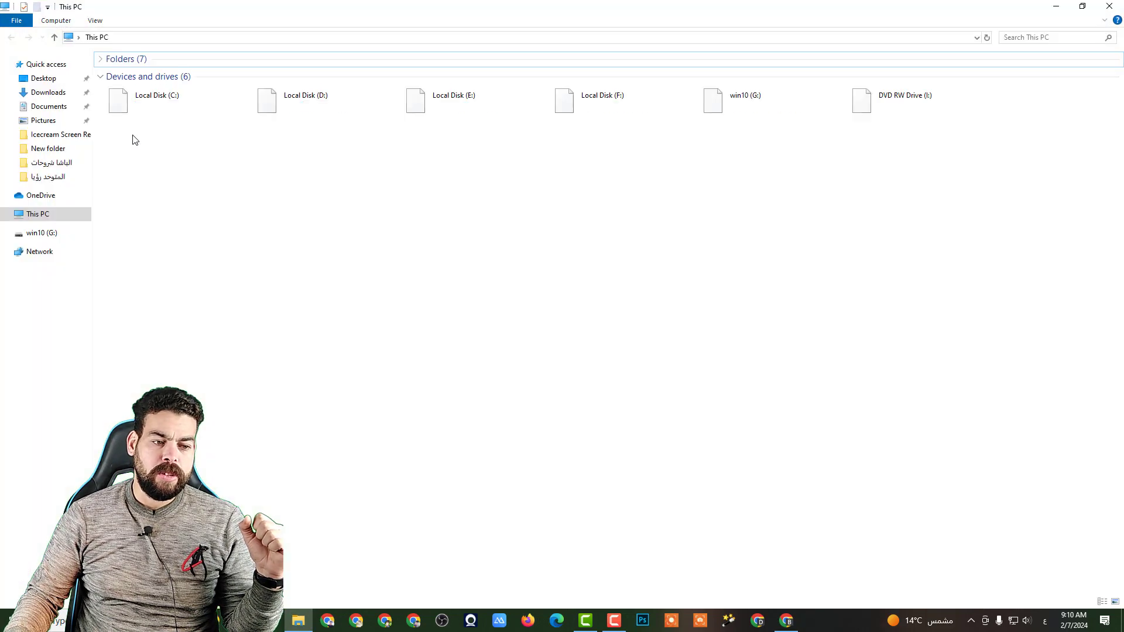